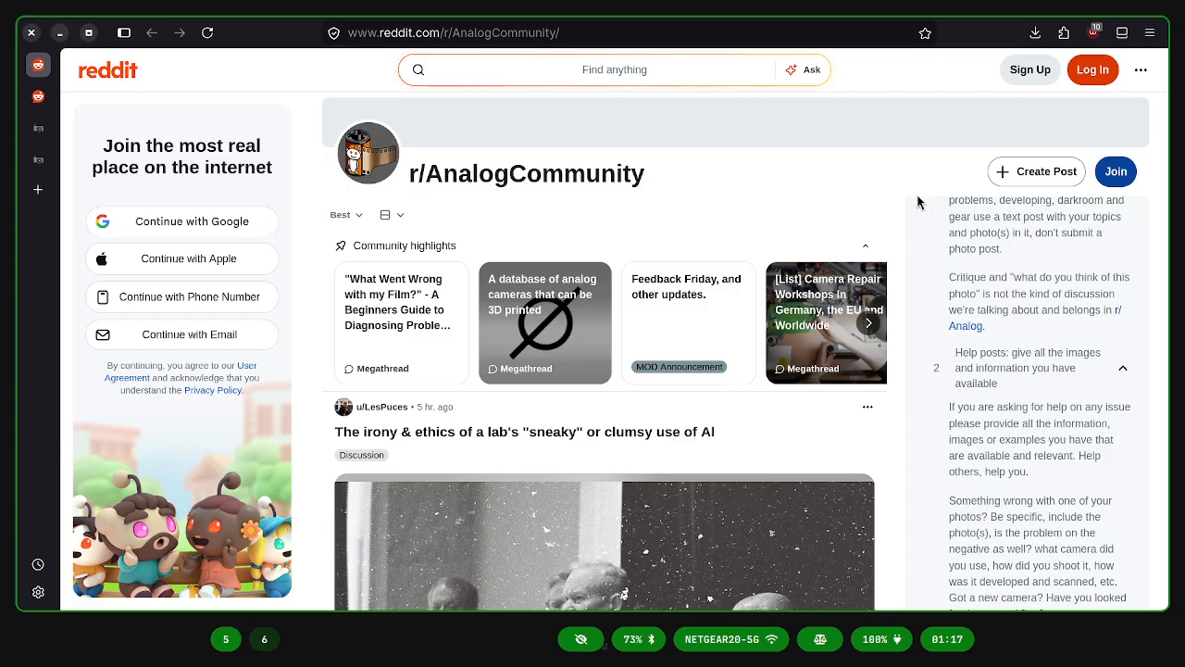
- Browse the r/AnalogCommunity feed and bring up the post "Same roll, same settings, one foggy one not"
{"action": "scroll", "coordinate": [915, 204], "scroll_direction": "down", "scroll_amount": 5}
{"action": "scroll", "coordinate": [884, 191], "scroll_direction": "down", "scroll_amount": 10}
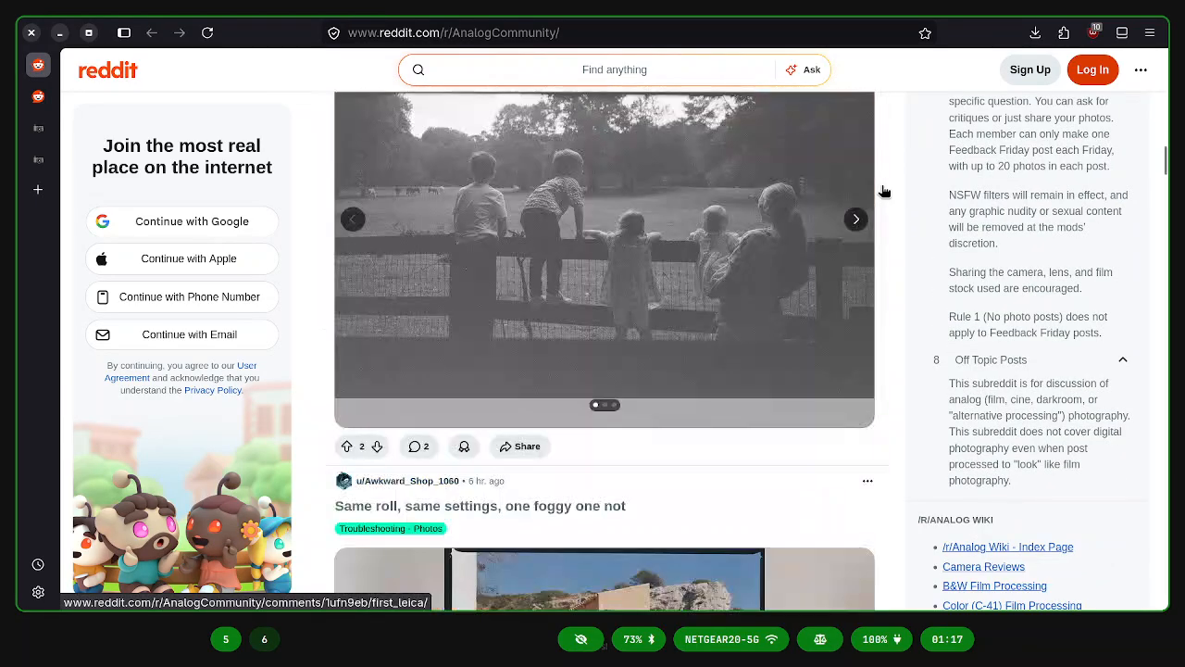
{"action": "scroll", "coordinate": [884, 190], "scroll_direction": "down", "scroll_amount": 5}
{"action": "scroll", "coordinate": [880, 186], "scroll_direction": "up", "scroll_amount": 5}
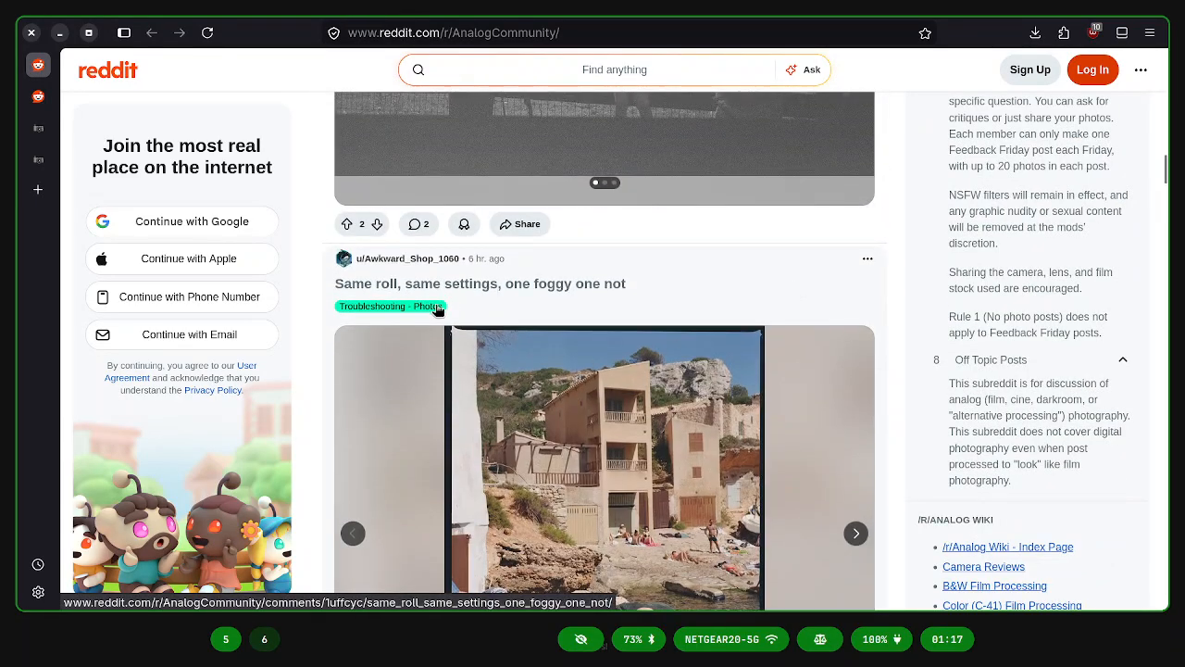
{"action": "left_click", "coordinate": [41, 98]}
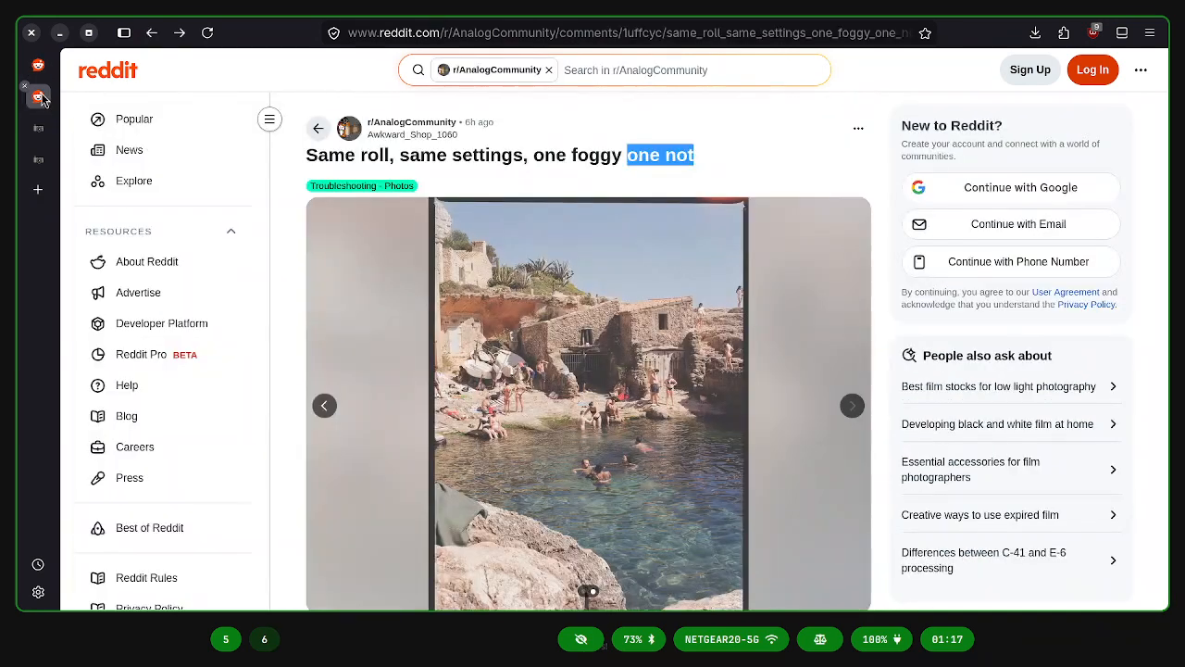
{"action": "left_click", "coordinate": [425, 178]}
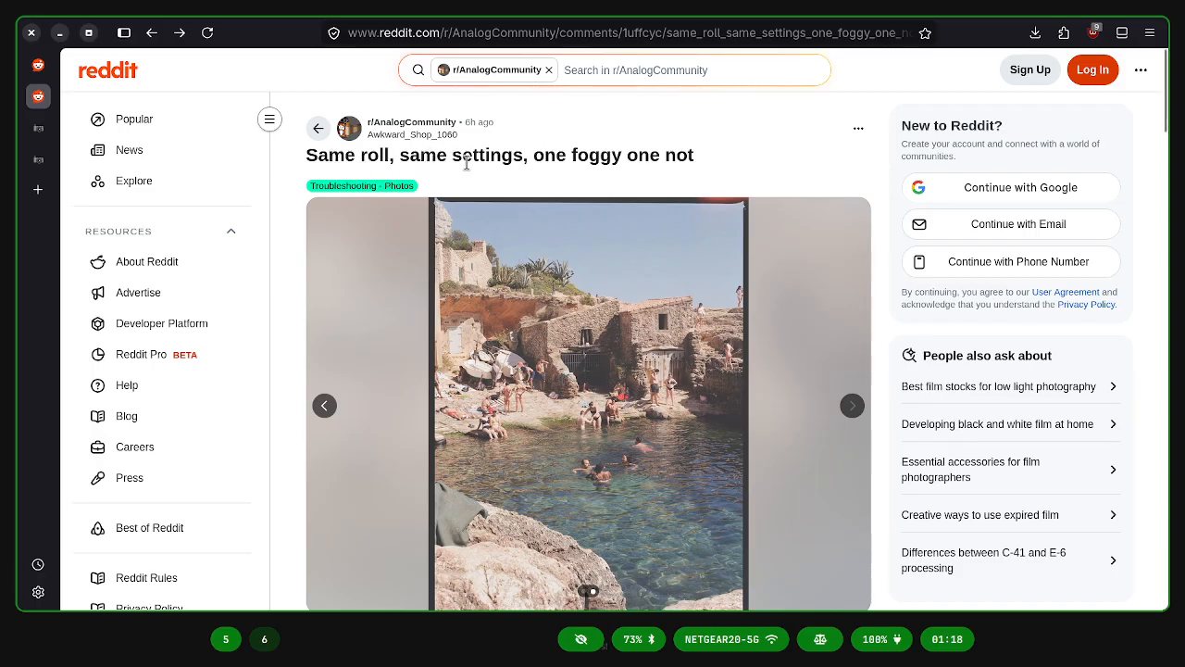
- Enlarge the post's gallery and compare the first photo of the sunbather with the second photo of the swimmers
{"action": "left_click", "coordinate": [635, 311]}
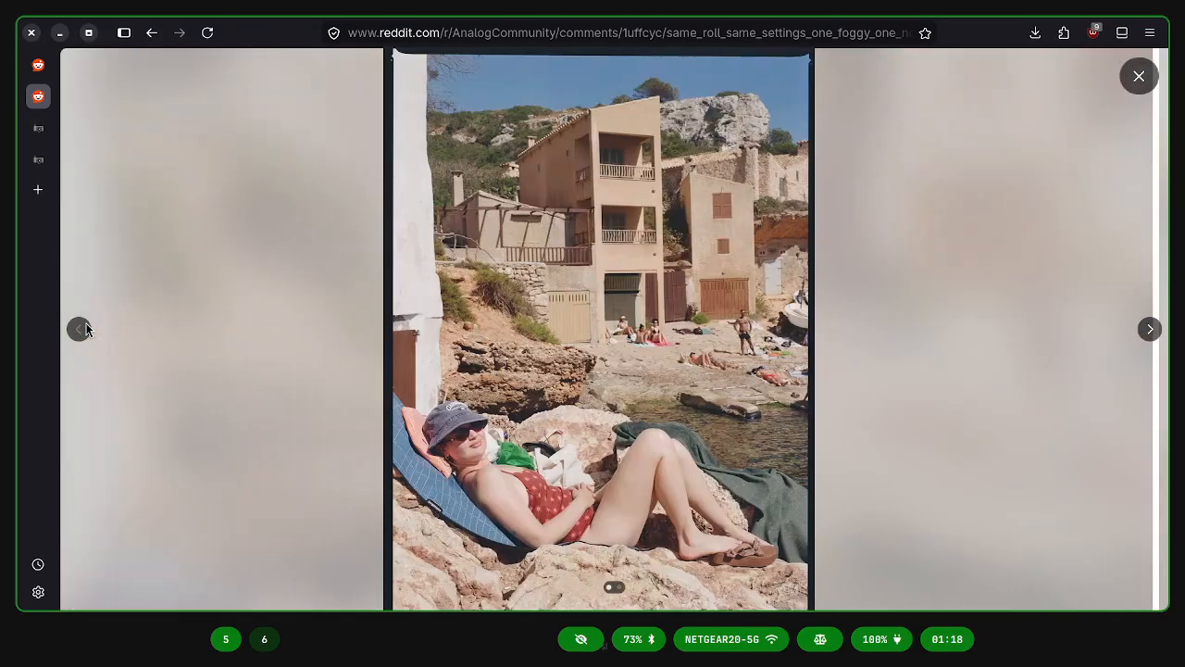
{"action": "left_click", "coordinate": [79, 328]}
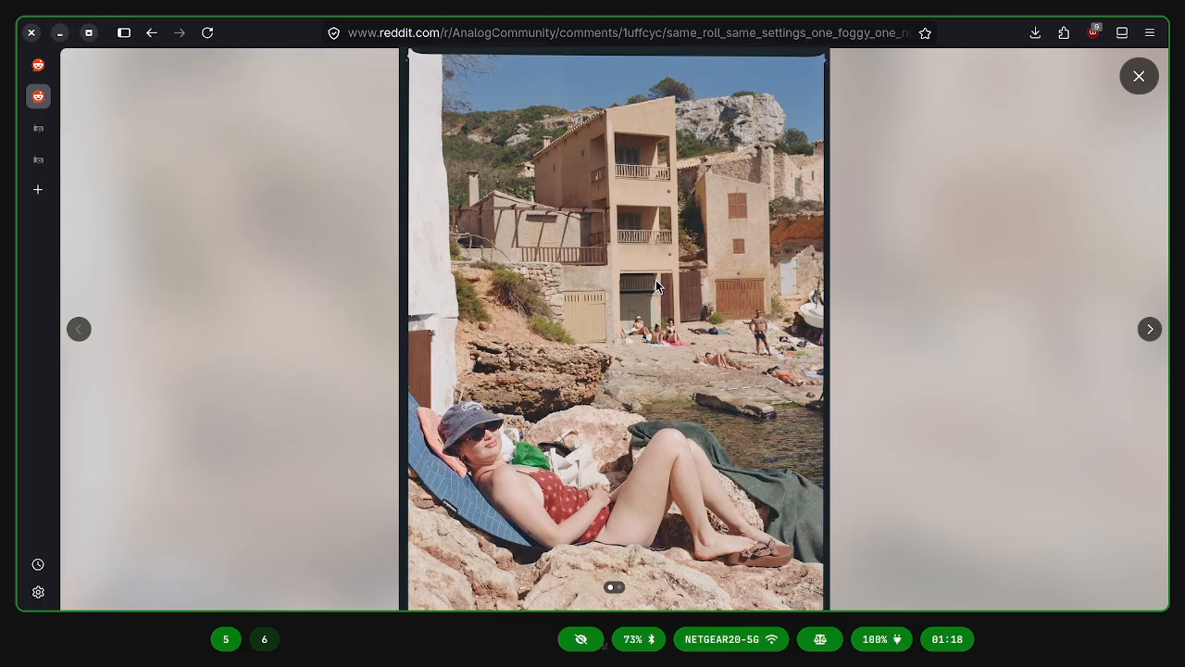
{"action": "left_click", "coordinate": [1149, 329]}
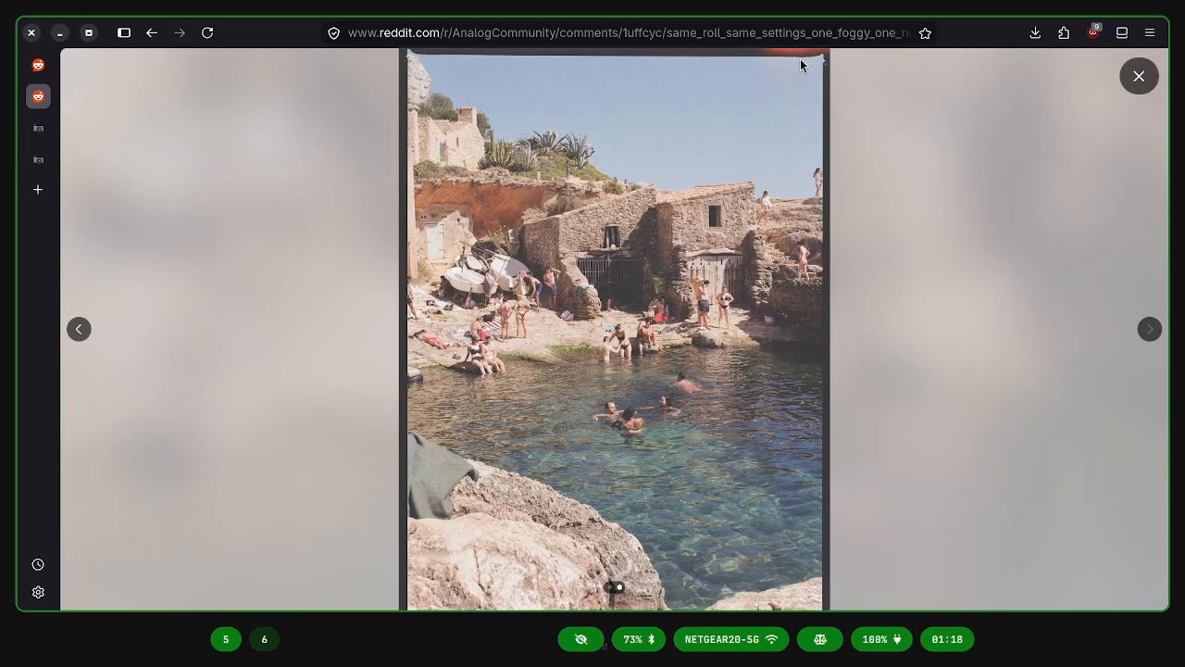
- Copy the second, foggy photo from the gallery and bring it into GIMP as a new image
{"action": "right_click", "coordinate": [757, 115]}
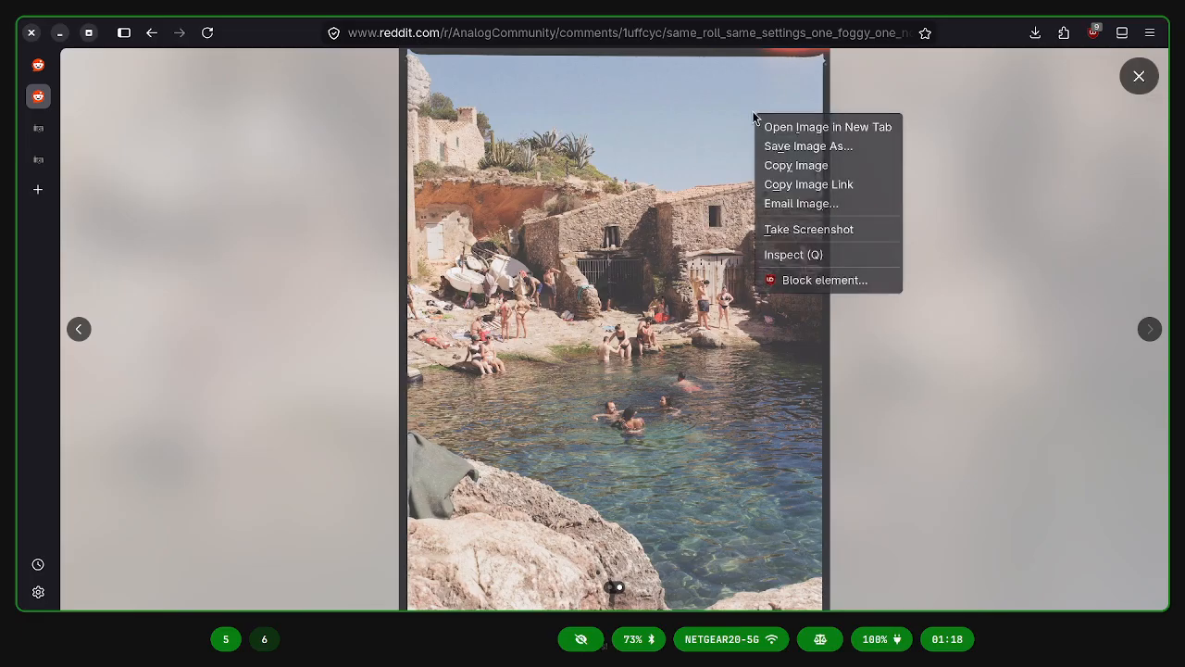
{"action": "left_click", "coordinate": [809, 166]}
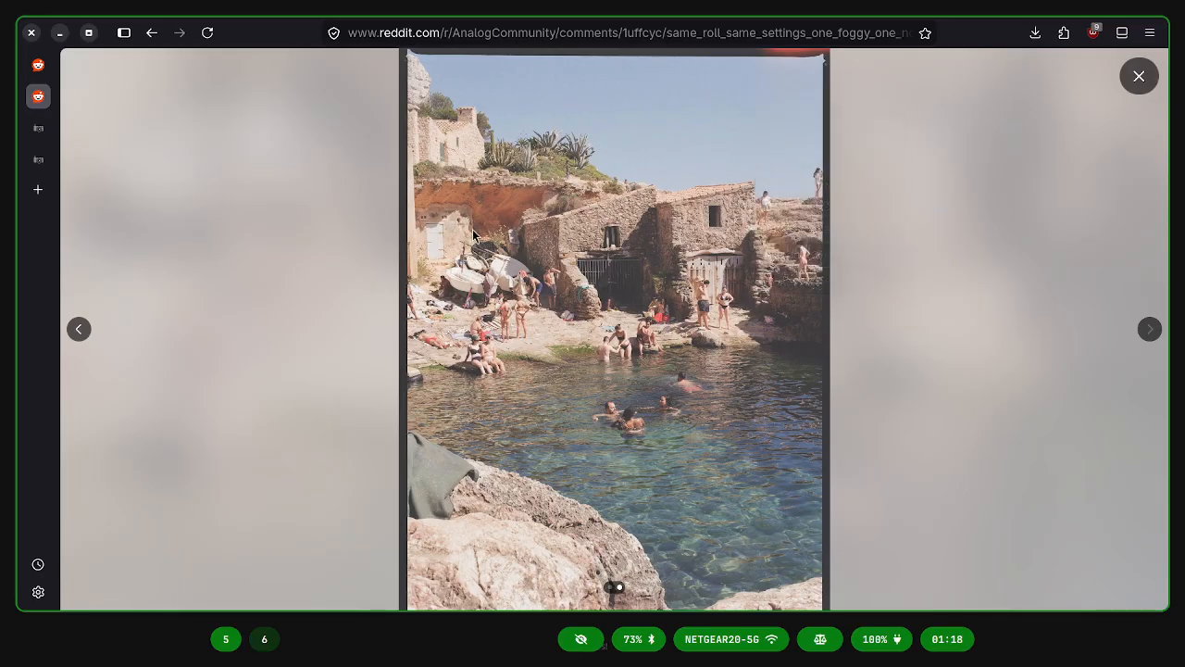
{"action": "key", "text": "super+6"}
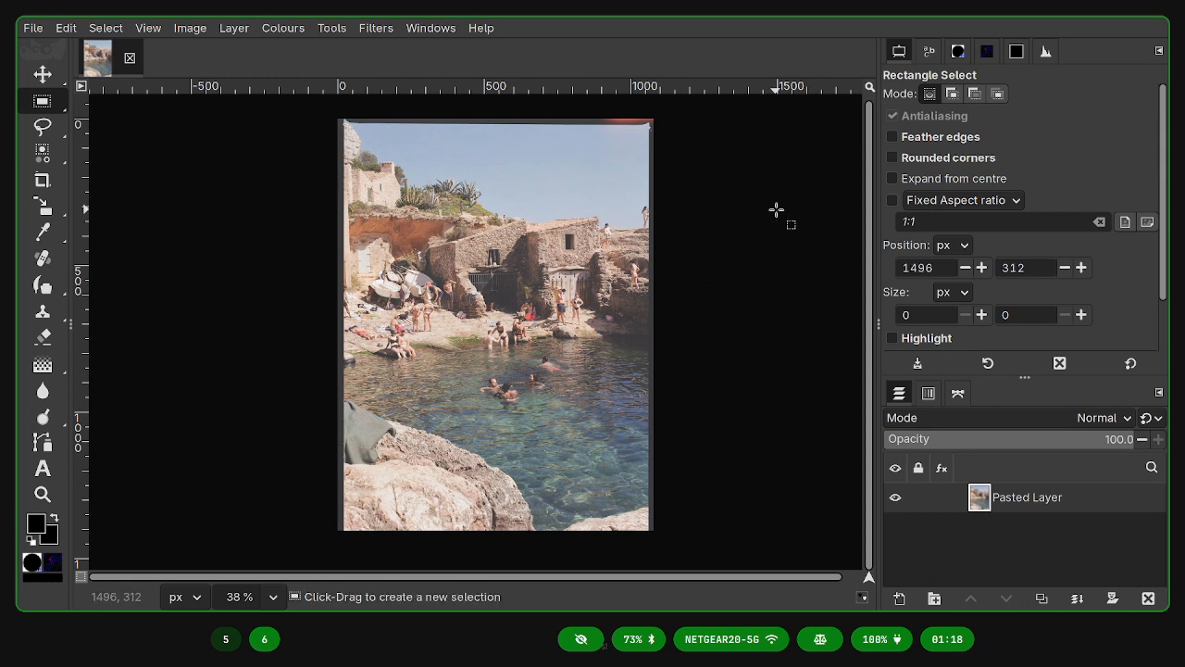
- Examine the red light leak, dark film border and sky along the photo's upper edge up close
{"action": "scroll", "coordinate": [670, 121], "scroll_direction": "up", "scroll_amount": 3, "text": "ctrl"}
{"action": "scroll", "coordinate": [669, 122], "scroll_direction": "up", "scroll_amount": 2, "text": "ctrl"}
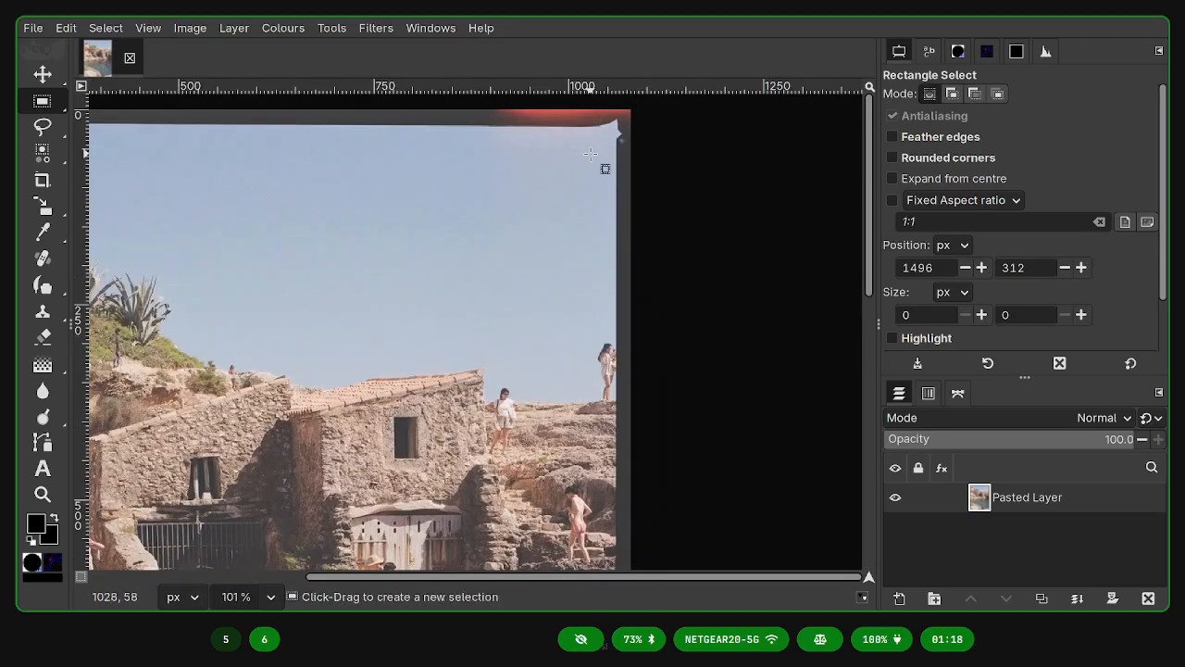
{"action": "scroll", "coordinate": [602, 203], "scroll_direction": "up", "scroll_amount": 1}
{"action": "left_click_drag", "start_coordinate": [473, 231], "coordinate": [753, 129]}
{"action": "left_click", "coordinate": [356, 245]}
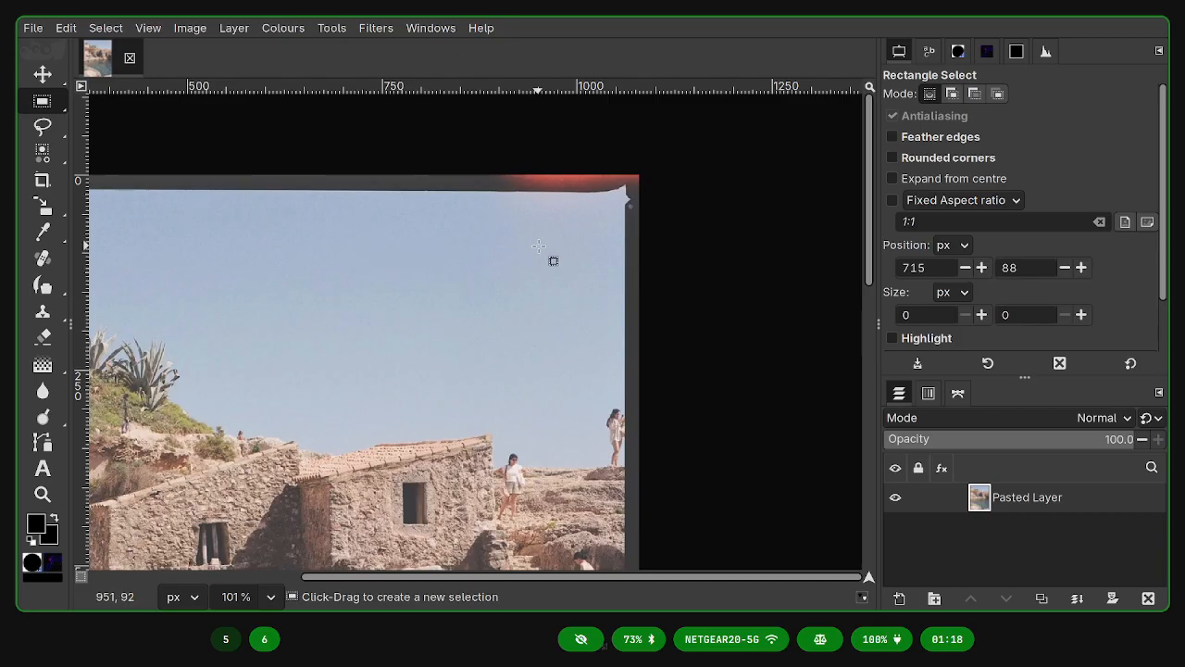
{"action": "left_click", "coordinate": [457, 340]}
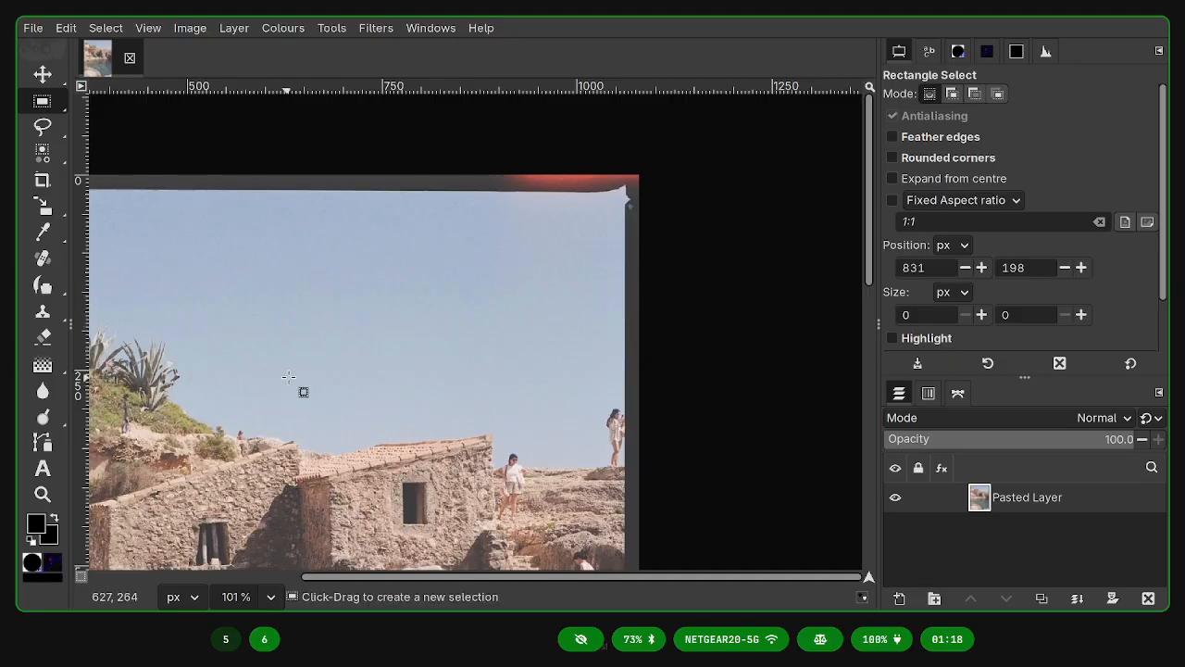
{"action": "left_click_drag", "start_coordinate": [339, 376], "coordinate": [782, 311]}
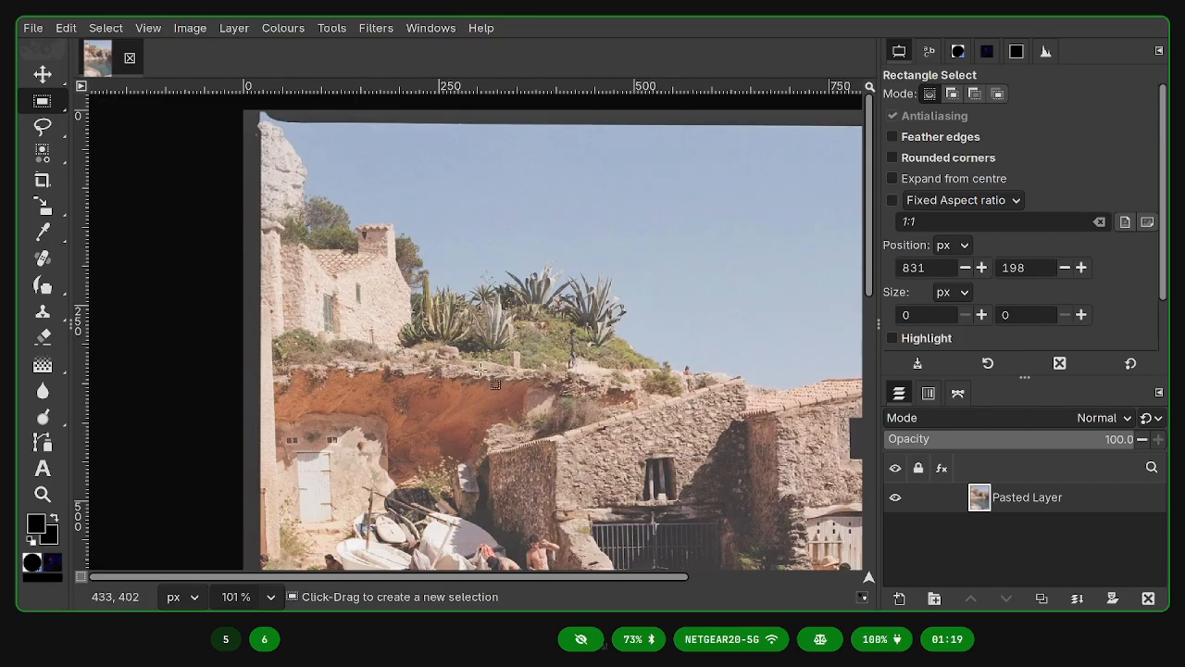
- Examine the film border on the photo's left edge and the nearby shadows, white door and orange cliff up close
{"action": "scroll", "coordinate": [322, 496], "scroll_direction": "up", "scroll_amount": 3, "text": "ctrl"}
{"action": "scroll", "coordinate": [320, 495], "scroll_direction": "up", "scroll_amount": 2, "text": "ctrl"}
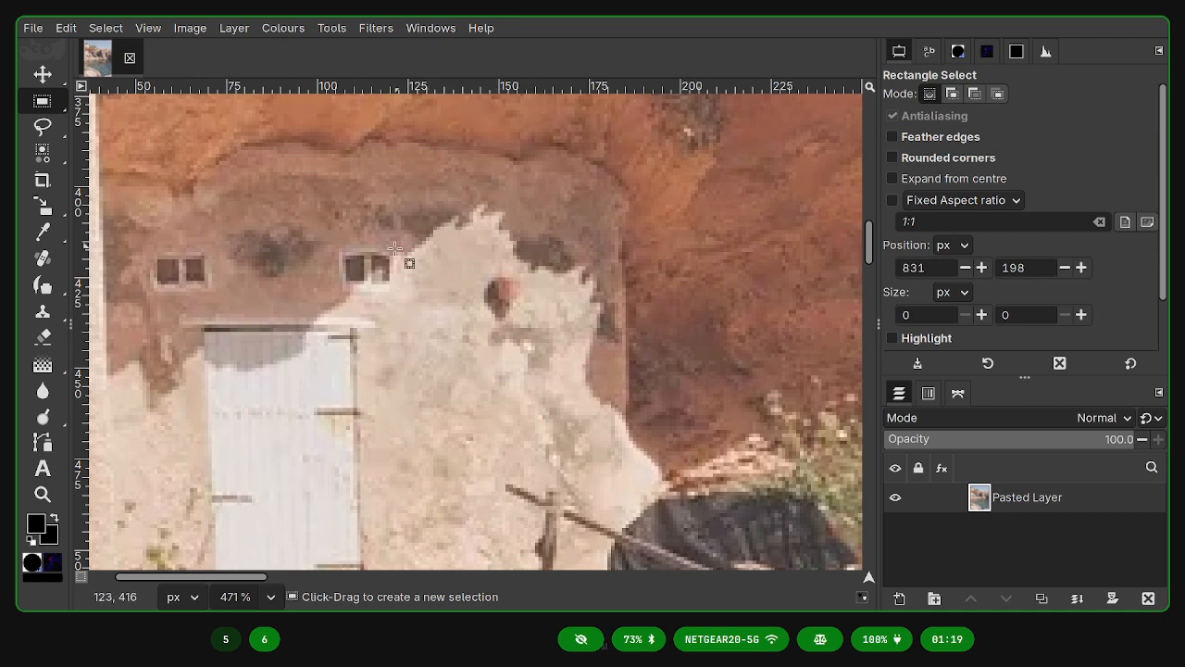
{"action": "scroll", "coordinate": [253, 315], "scroll_direction": "down", "scroll_amount": 1}
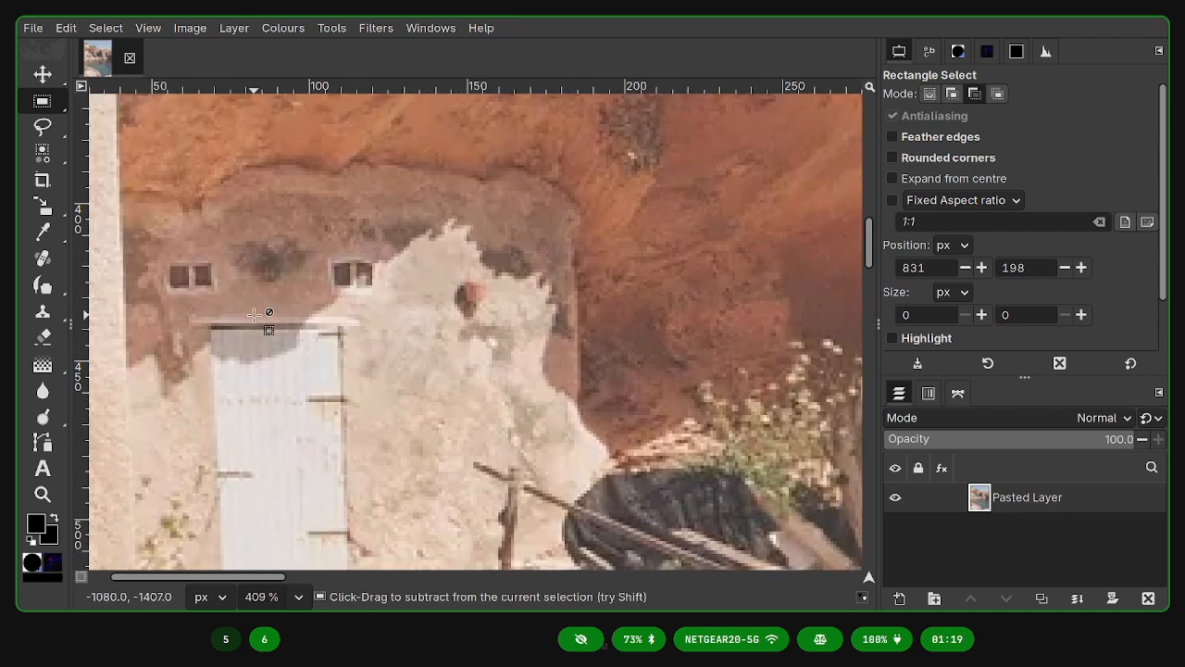
{"action": "scroll", "coordinate": [253, 314], "scroll_direction": "down", "scroll_amount": 2}
{"action": "scroll", "coordinate": [241, 333], "scroll_direction": "left", "scroll_amount": 3}
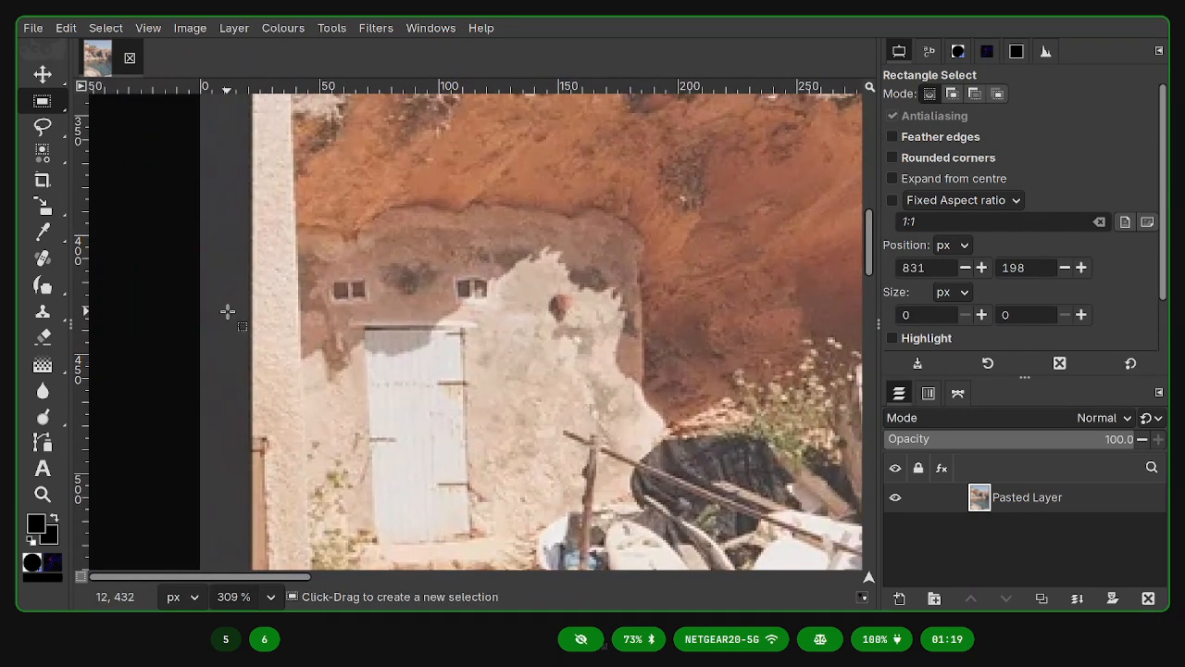
{"action": "scroll", "coordinate": [250, 331], "scroll_direction": "down", "scroll_amount": 9}
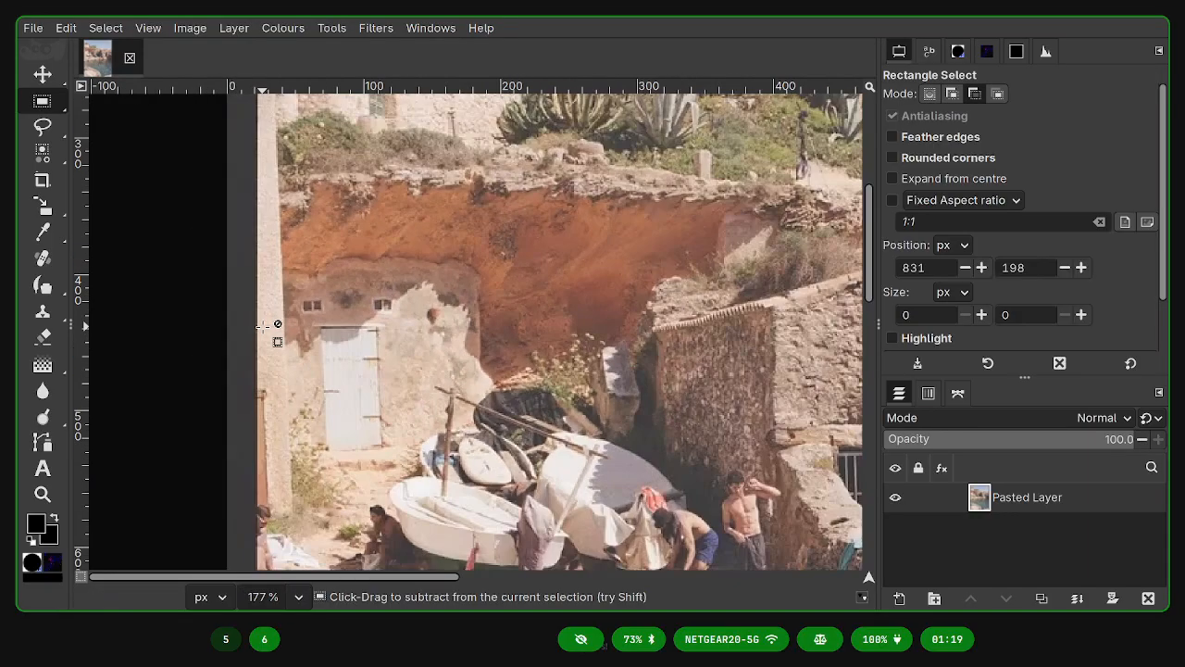
{"action": "scroll", "coordinate": [246, 329], "scroll_direction": "up", "scroll_amount": 6}
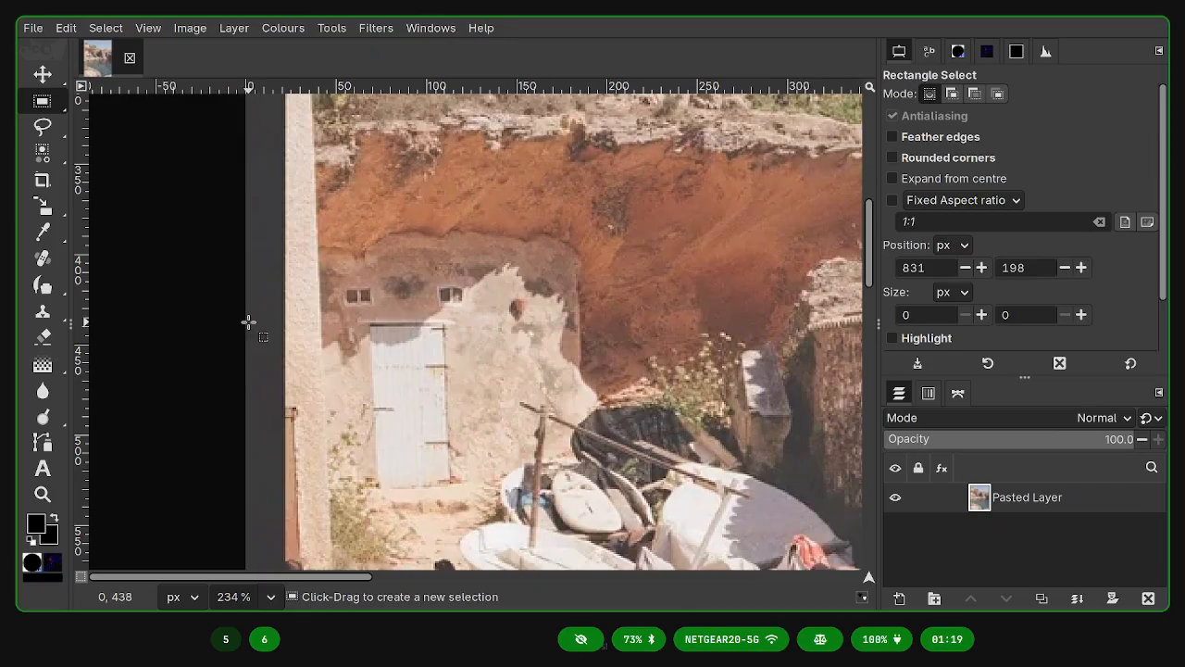
{"action": "left_click_drag", "start_coordinate": [248, 300], "coordinate": [293, 346]}
{"action": "left_click", "coordinate": [360, 274]}
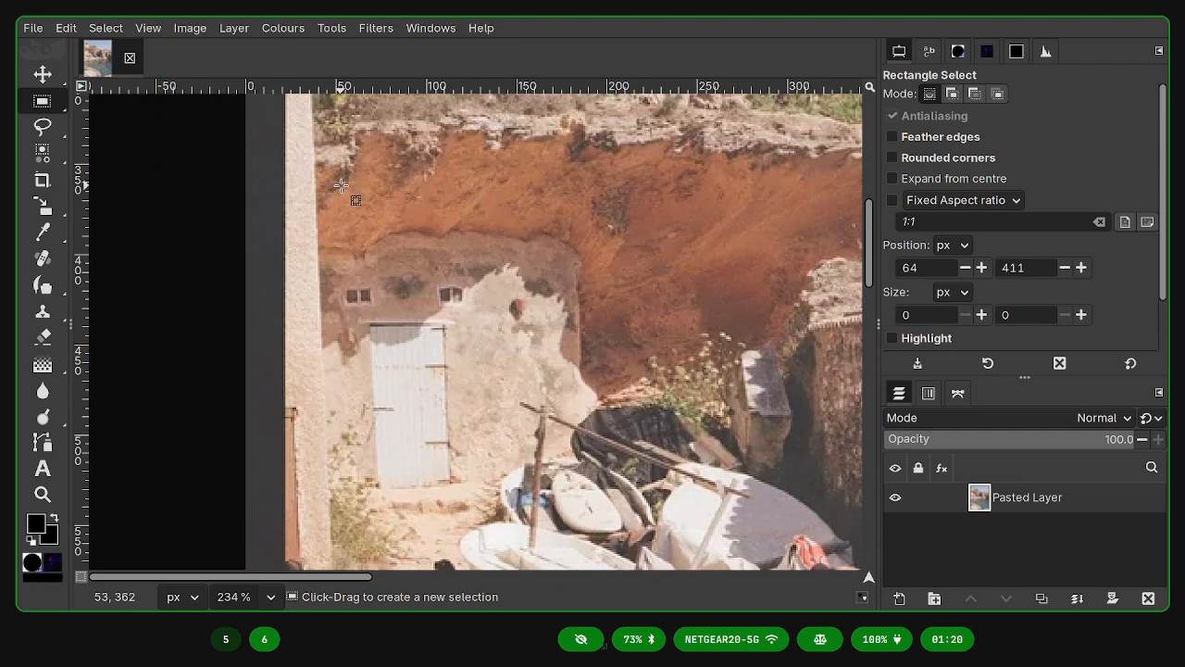
{"action": "left_click", "coordinate": [273, 226]}
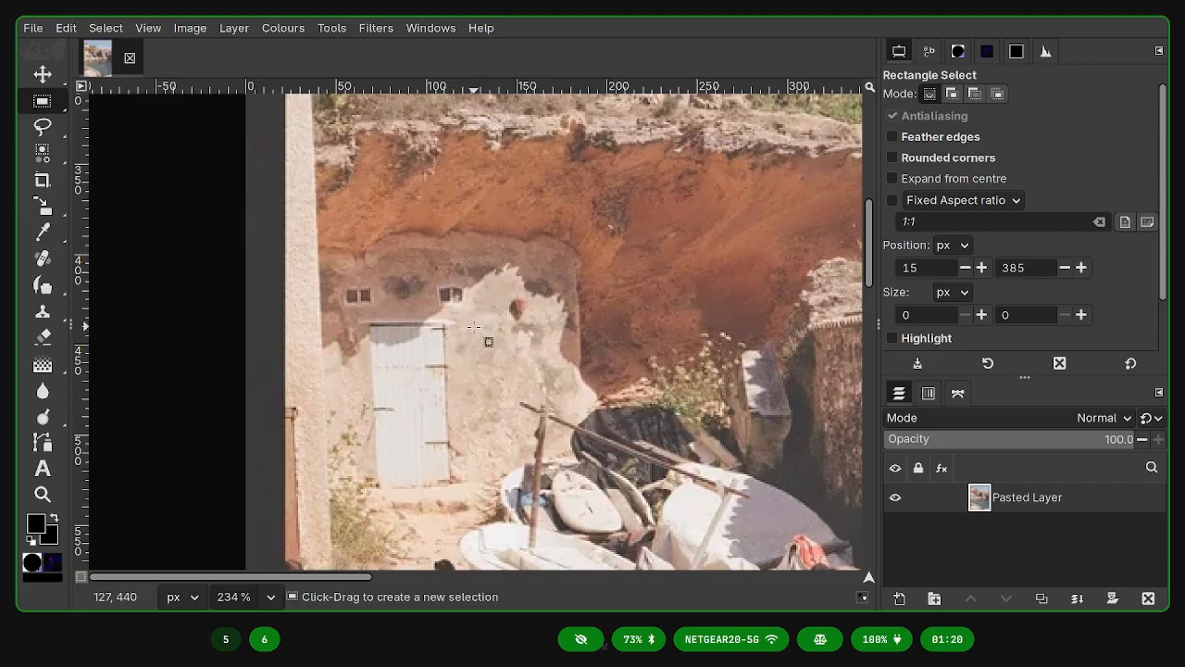
- Switch back to the browser and compare the clear first gallery photo with the foggy second one
{"action": "key", "text": "super+5"}
{"action": "left_click", "coordinate": [79, 330]}
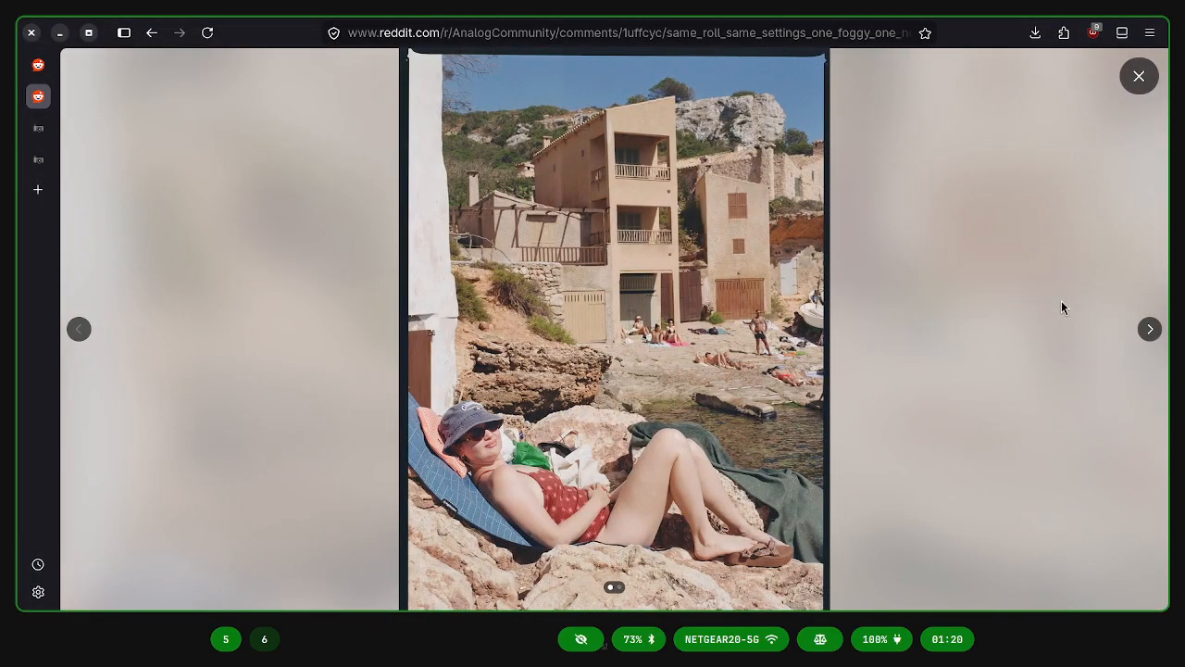
{"action": "left_click", "coordinate": [1150, 329]}
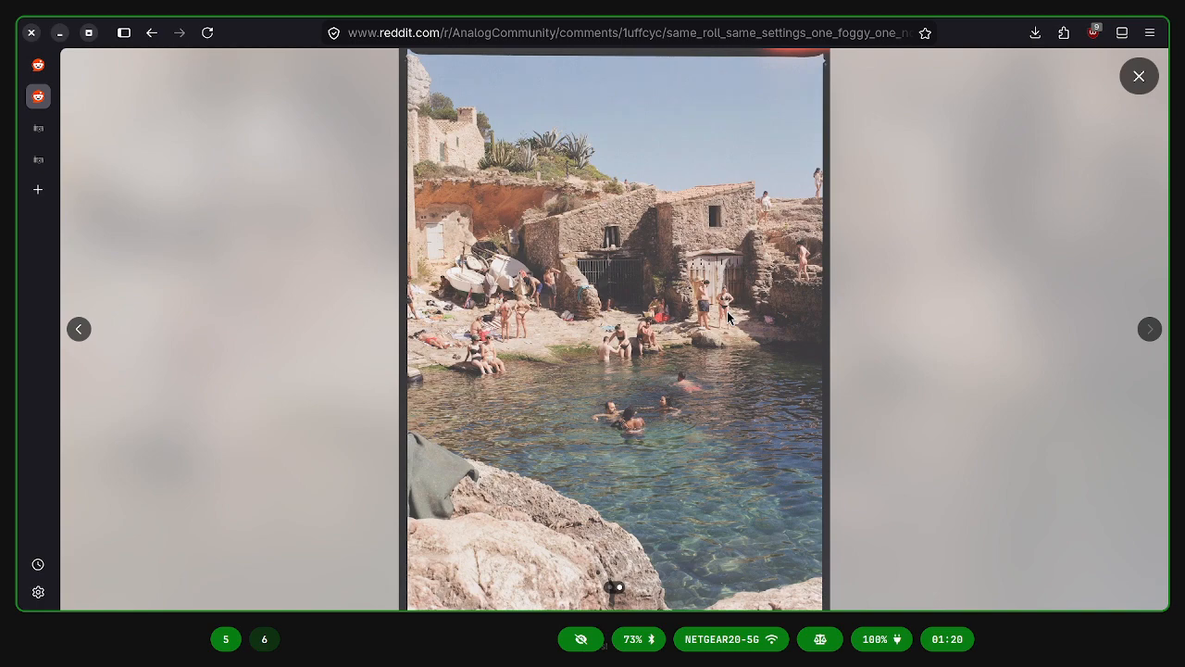
- Switch to GIMP, open the Levels adjustment for the pasted photo layer and move its dialog away from the doorway area
{"action": "key", "text": "super+6"}
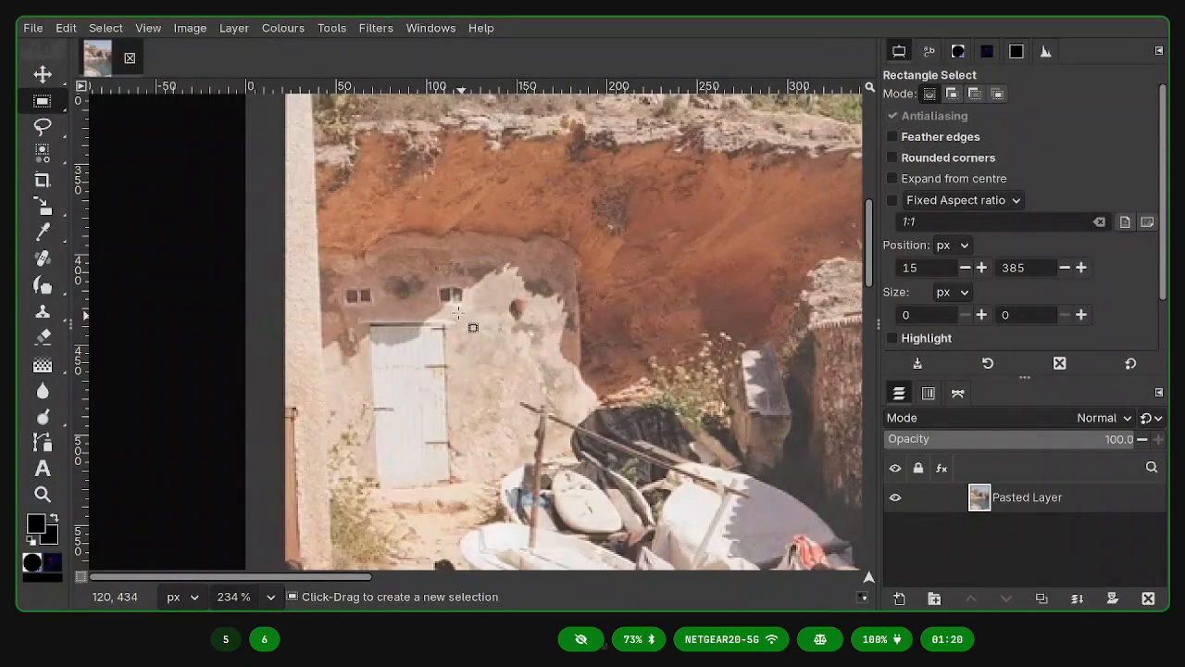
{"action": "left_click", "coordinate": [295, 29]}
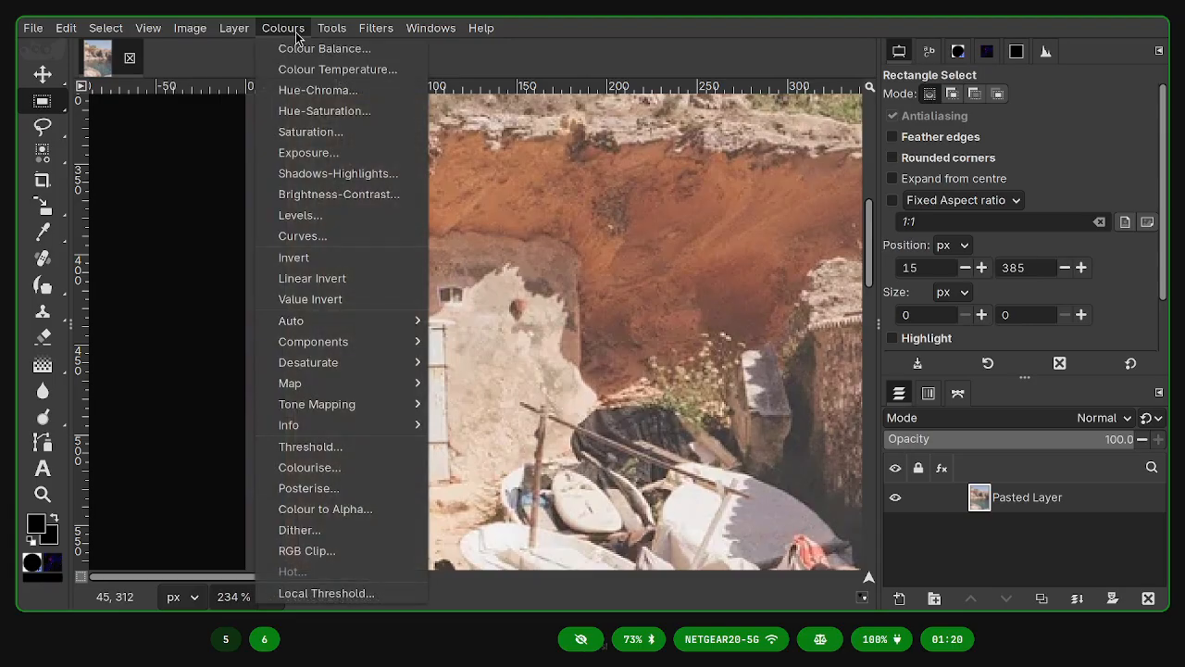
{"action": "left_click", "coordinate": [321, 215]}
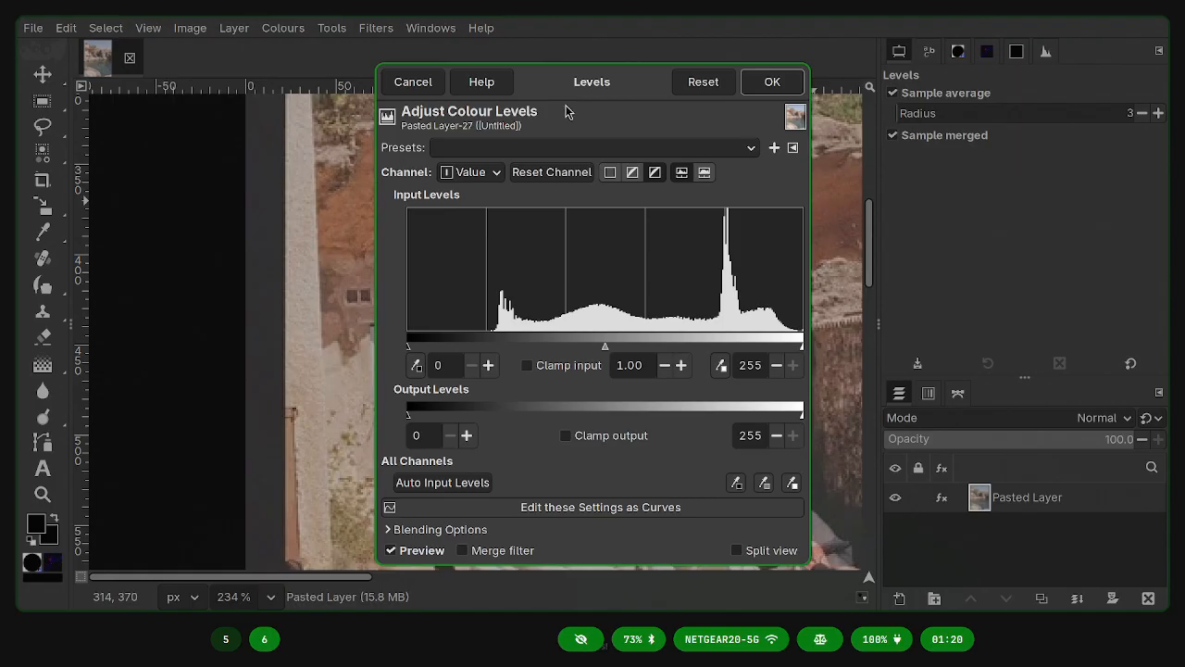
{"action": "left_click_drag", "start_coordinate": [581, 99], "coordinate": [918, 78]}
- Examine the doorway and boats alongside the black and white ends of the input levels histogram
{"action": "scroll", "coordinate": [371, 310], "scroll_direction": "down", "scroll_amount": 5}
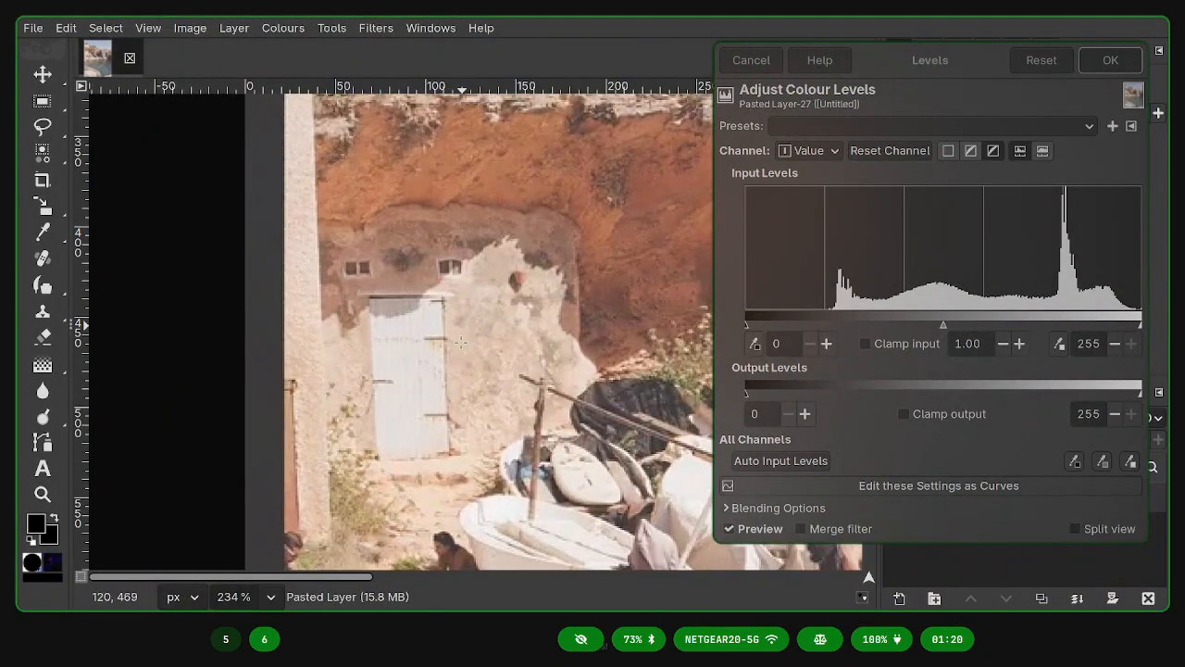
{"action": "scroll", "coordinate": [370, 310], "scroll_direction": "right", "scroll_amount": 2}
{"action": "scroll", "coordinate": [359, 309], "scroll_direction": "left", "scroll_amount": 2}
{"action": "scroll", "coordinate": [360, 309], "scroll_direction": "up", "scroll_amount": 5}
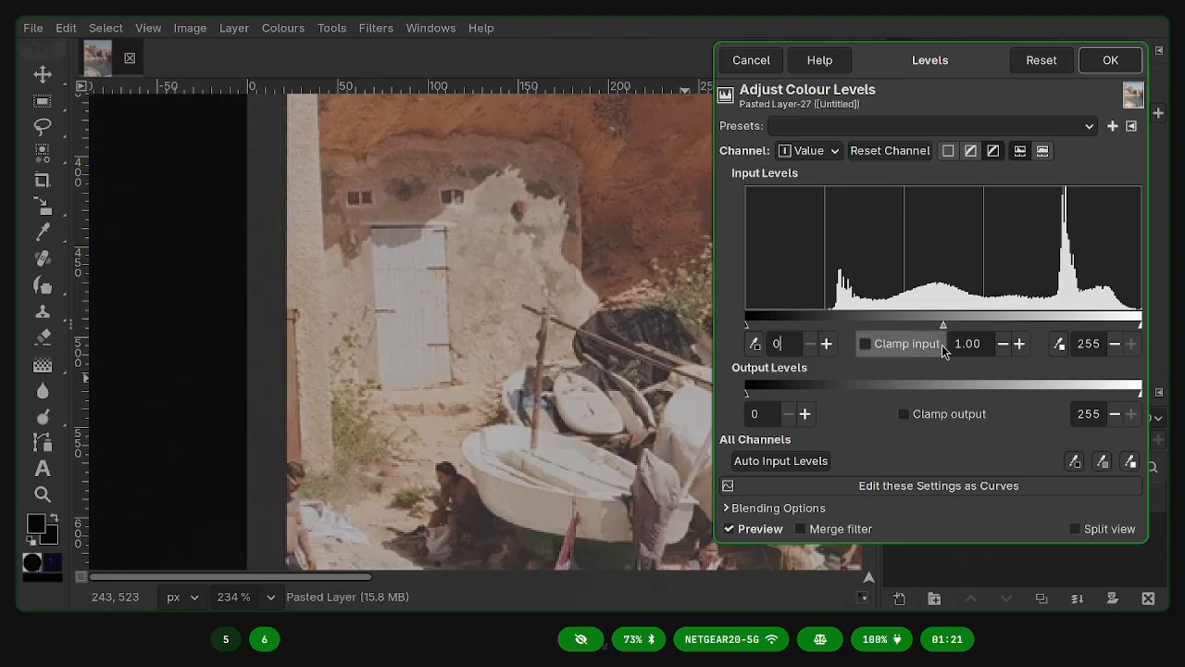
{"action": "left_click", "coordinate": [1089, 344]}
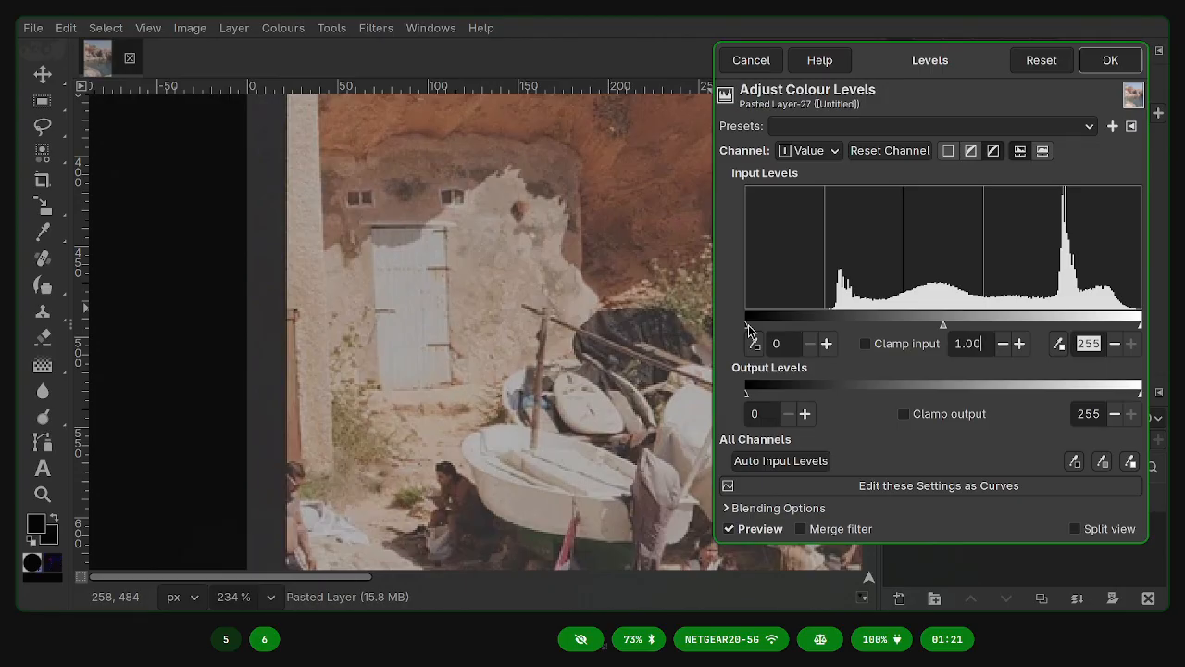
{"action": "left_click_drag", "start_coordinate": [748, 330], "coordinate": [643, 346]}
{"action": "mouse_move", "coordinate": [1141, 330]}
{"action": "left_mouse_down"}
{"action": "mouse_move", "coordinate": [750, 326]}
{"action": "mouse_move", "coordinate": [1157, 333]}
{"action": "left_mouse_up"}
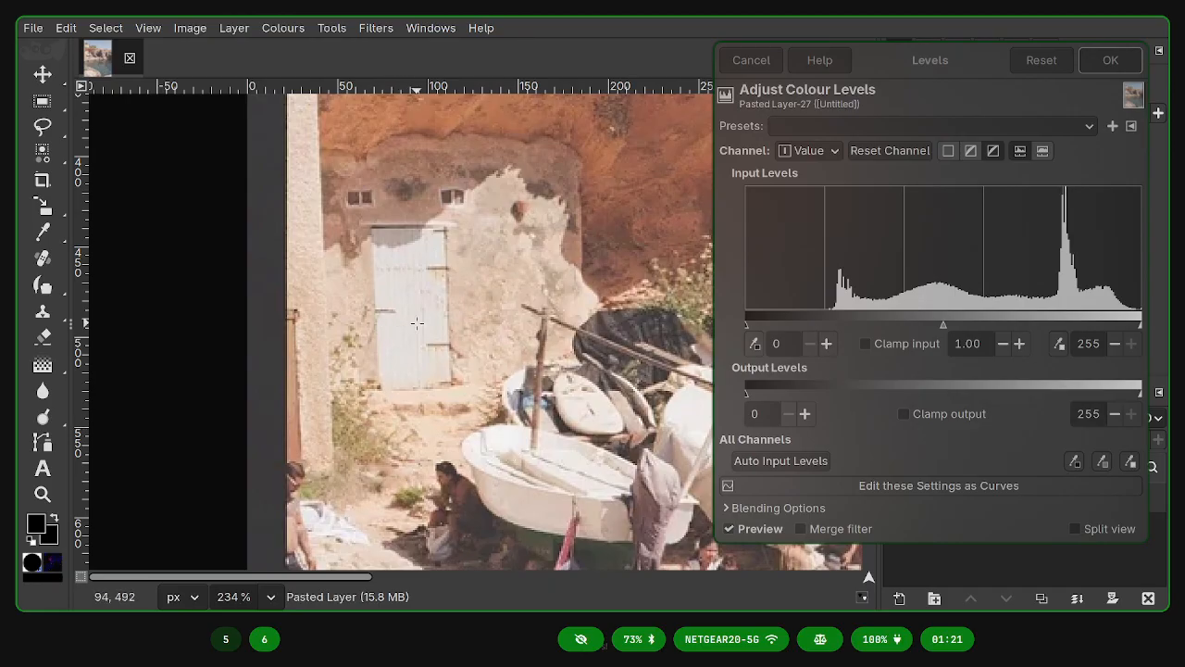
- Examine the highlights and shadows across the foreground rocks, green towel, water and boats at close range
{"action": "scroll", "coordinate": [470, 262], "scroll_direction": "down", "scroll_amount": 20}
{"action": "scroll", "coordinate": [481, 287], "scroll_direction": "right", "scroll_amount": 2}
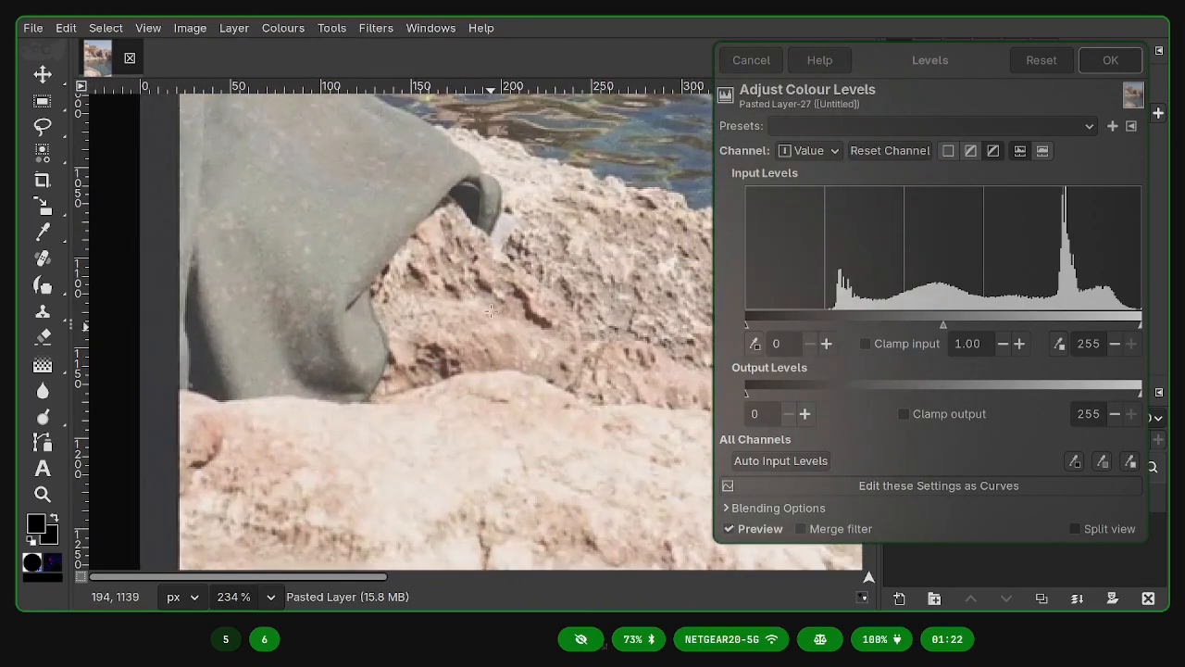
{"action": "left_click_drag", "start_coordinate": [490, 311], "coordinate": [393, 70]}
{"action": "left_click_drag", "start_coordinate": [508, 347], "coordinate": [262, 294]}
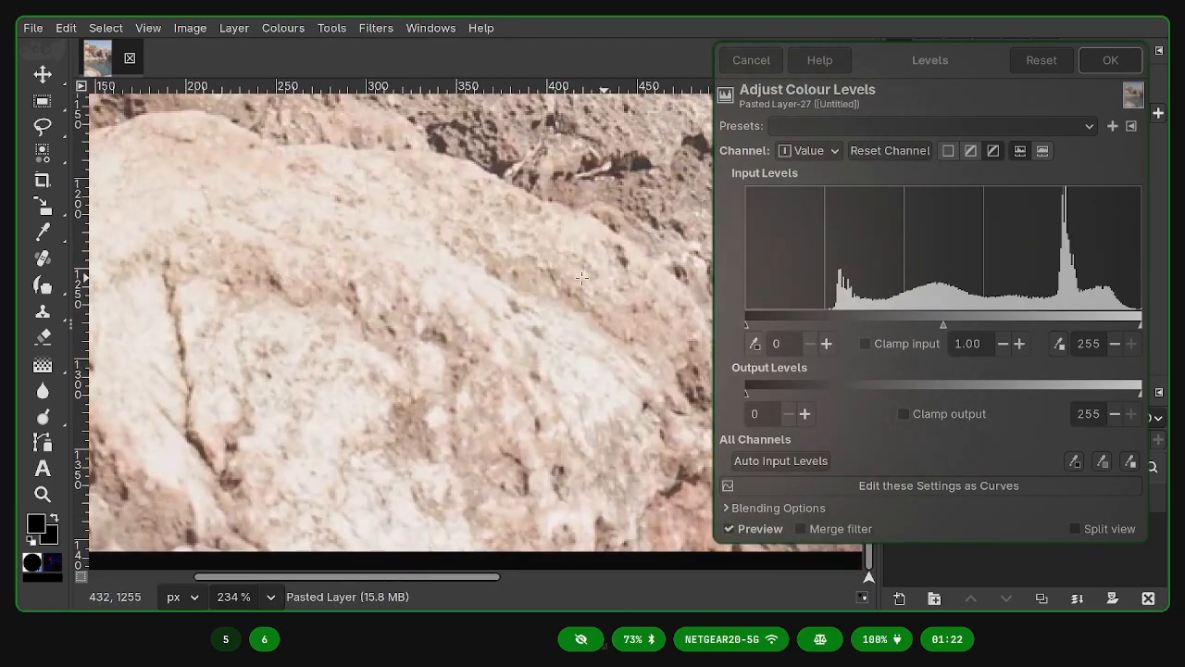
{"action": "left_click_drag", "start_coordinate": [572, 223], "coordinate": [360, 422]}
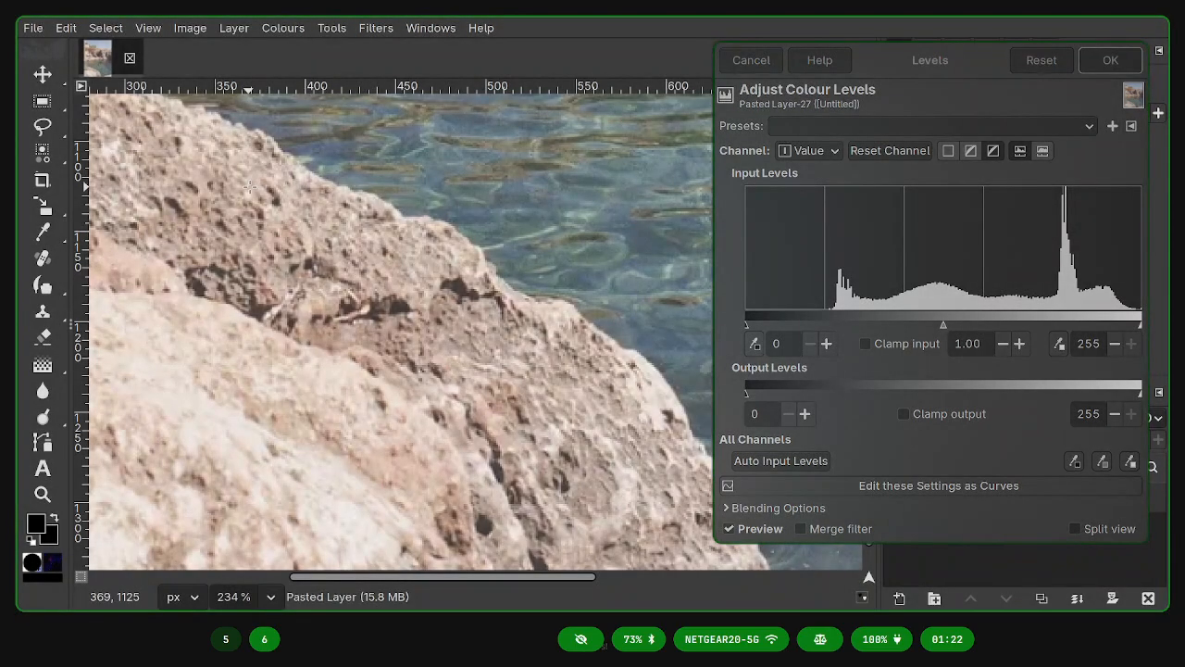
{"action": "left_click_drag", "start_coordinate": [268, 245], "coordinate": [463, 662]}
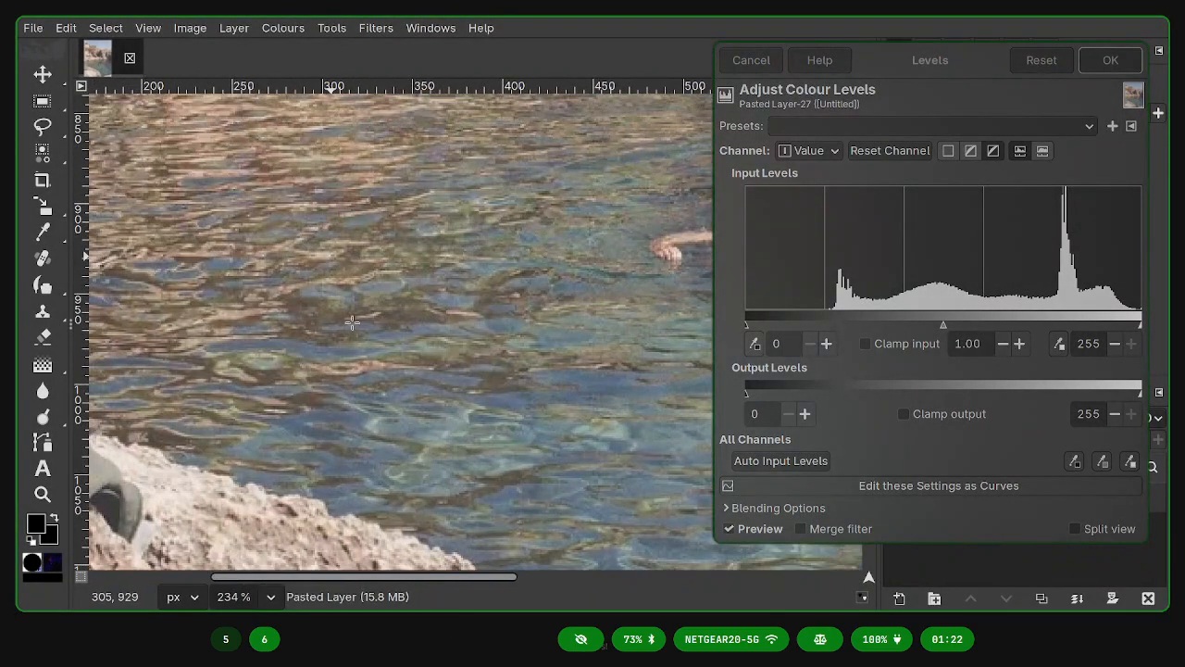
{"action": "left_click_drag", "start_coordinate": [352, 322], "coordinate": [500, 583]}
{"action": "left_click_drag", "start_coordinate": [333, 189], "coordinate": [373, 533]}
{"action": "left_click_drag", "start_coordinate": [319, 289], "coordinate": [444, 501]}
{"action": "mouse_move", "coordinate": [349, 353]}
{"action": "left_mouse_down"}
{"action": "mouse_move", "coordinate": [352, 463]}
{"action": "mouse_move", "coordinate": [344, 365]}
{"action": "left_mouse_up"}
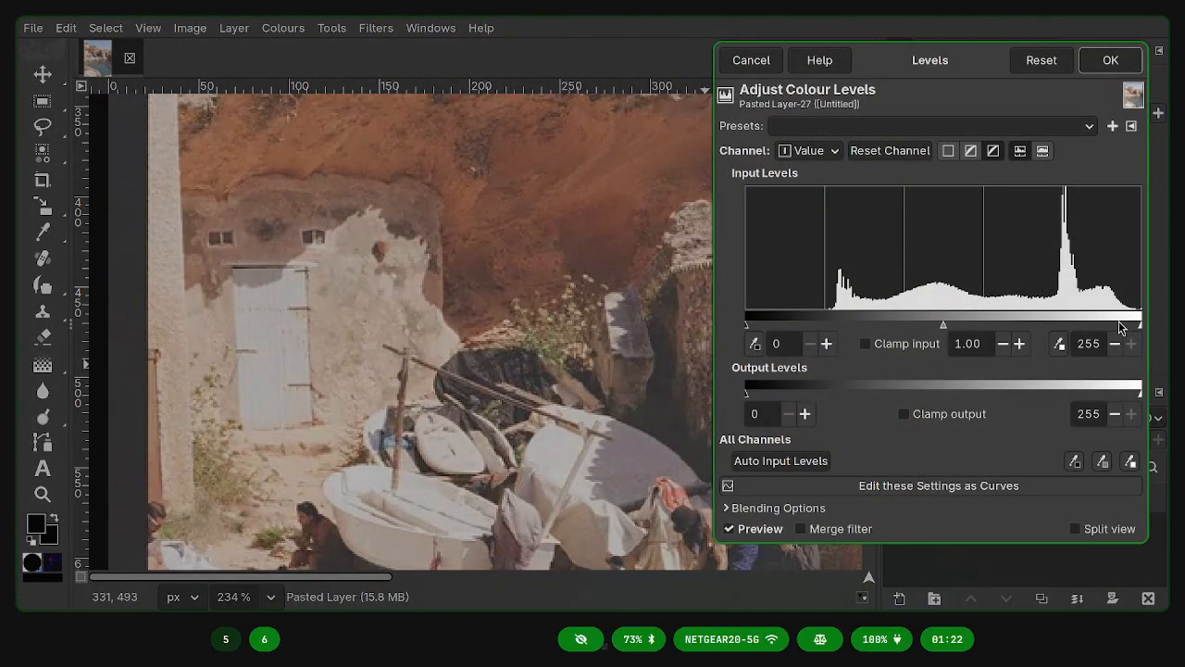
- Try lowering the Value channel's high input level to 232, 202 and 210, and return it to 255
{"action": "left_click_drag", "start_coordinate": [1120, 325], "coordinate": [1104, 325]}
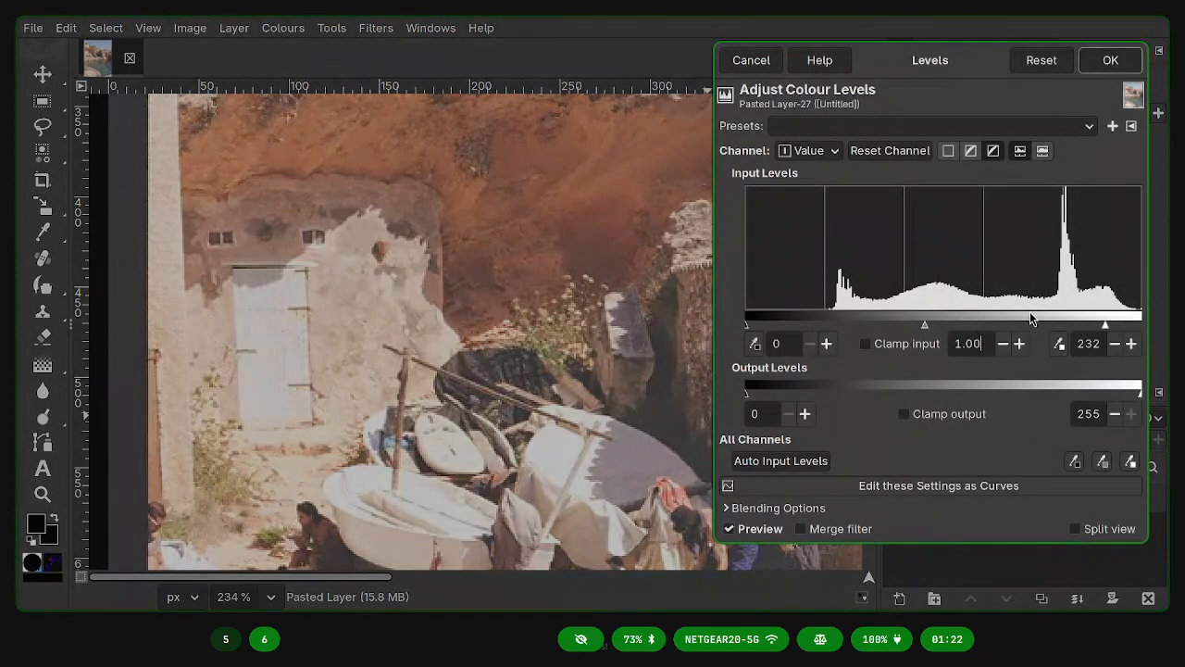
{"action": "left_click_drag", "start_coordinate": [1090, 324], "coordinate": [1060, 324]}
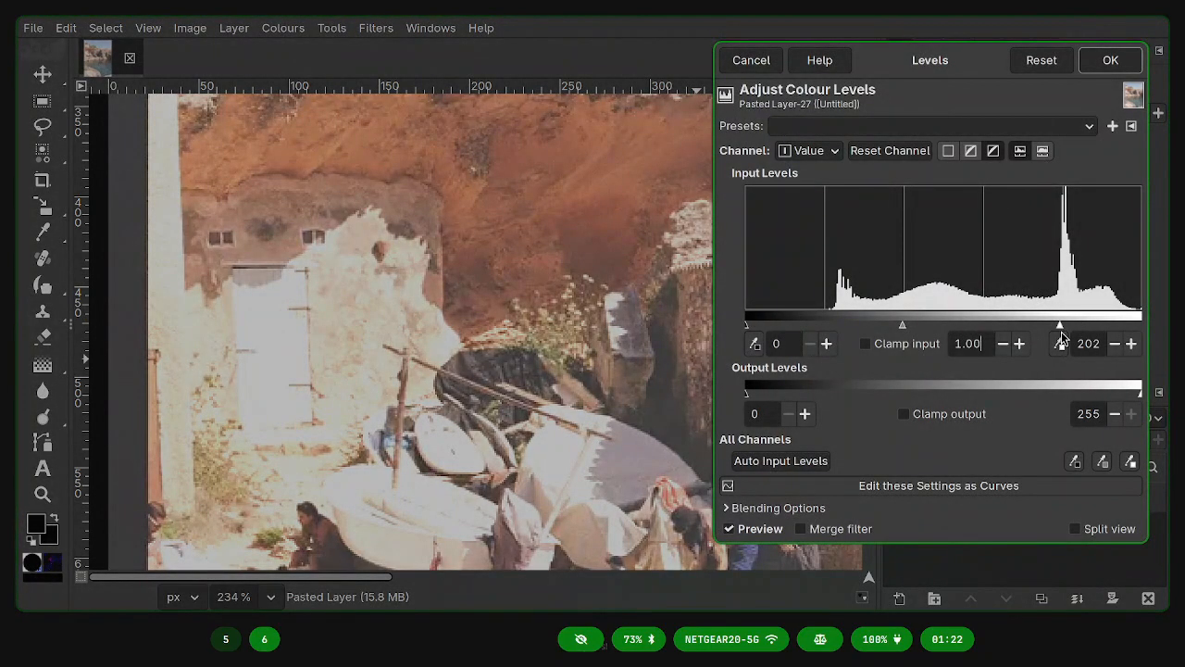
{"action": "left_click_drag", "start_coordinate": [1061, 325], "coordinate": [1143, 325]}
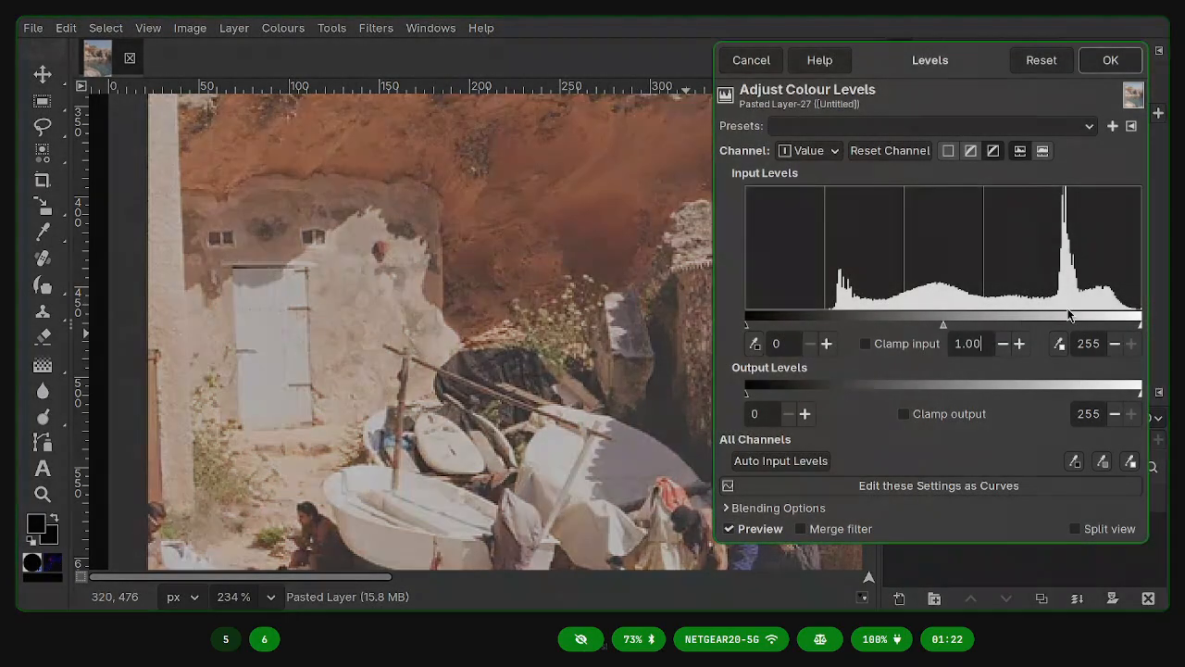
{"action": "left_click", "coordinate": [1072, 326]}
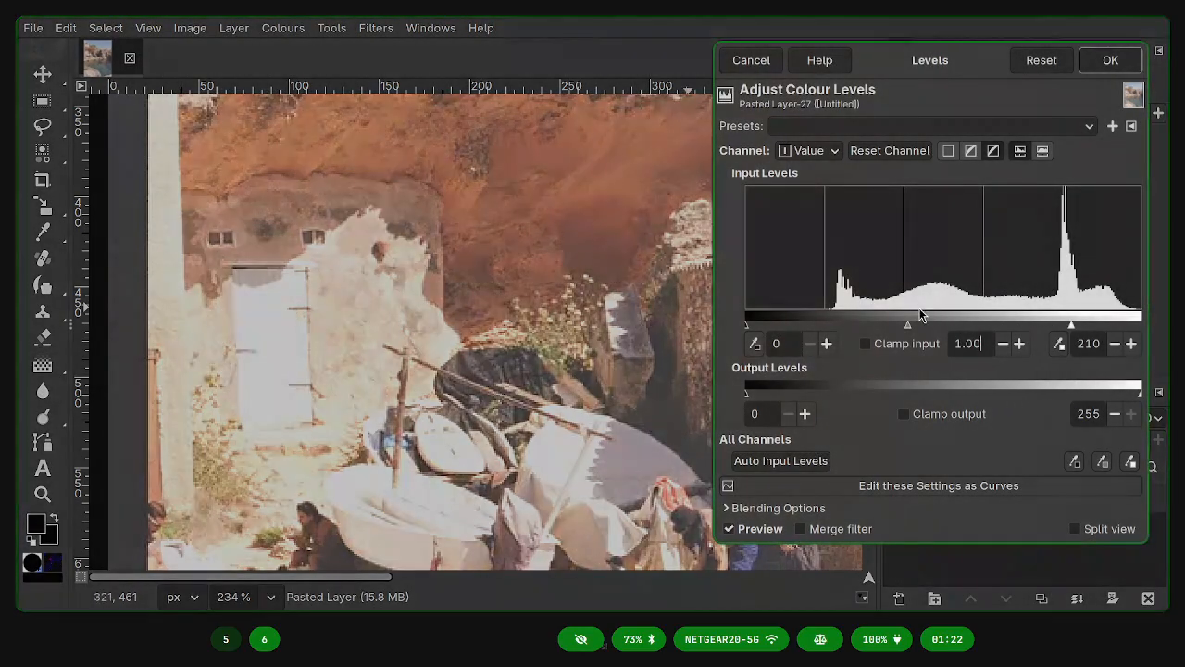
{"action": "left_click_drag", "start_coordinate": [1072, 327], "coordinate": [1142, 327]}
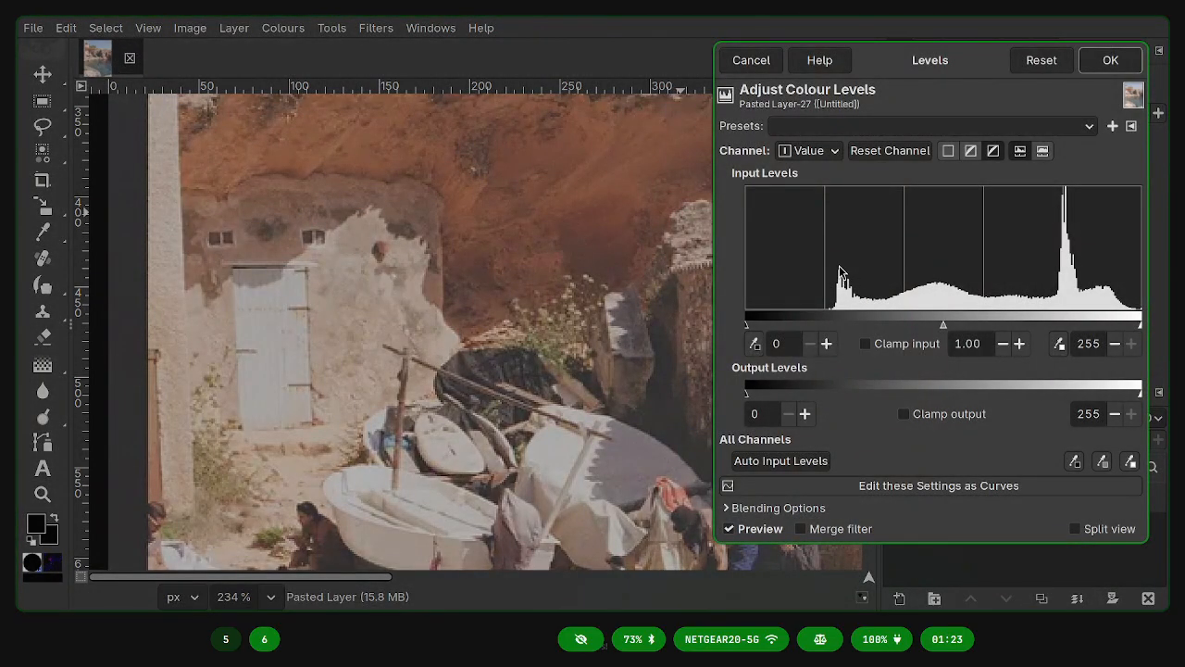
- Raise the low input level to 61 to match the histogram's dark peak, and apply the Levels adjustment
{"action": "mouse_move", "coordinate": [757, 332]}
{"action": "left_mouse_down"}
{"action": "mouse_move", "coordinate": [768, 320]}
{"action": "mouse_move", "coordinate": [841, 323]}
{"action": "mouse_move", "coordinate": [840, 277]}
{"action": "left_mouse_up"}
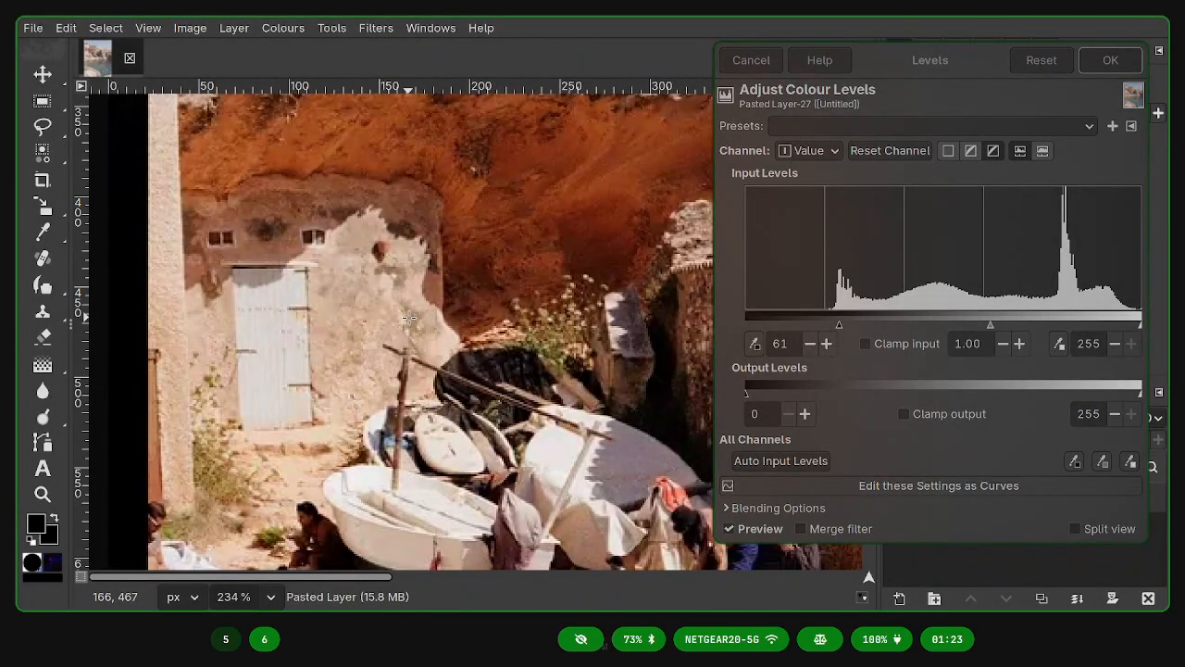
{"action": "scroll", "coordinate": [387, 277], "scroll_direction": "down", "scroll_amount": 8}
{"action": "scroll", "coordinate": [388, 278], "scroll_direction": "down", "scroll_amount": 4}
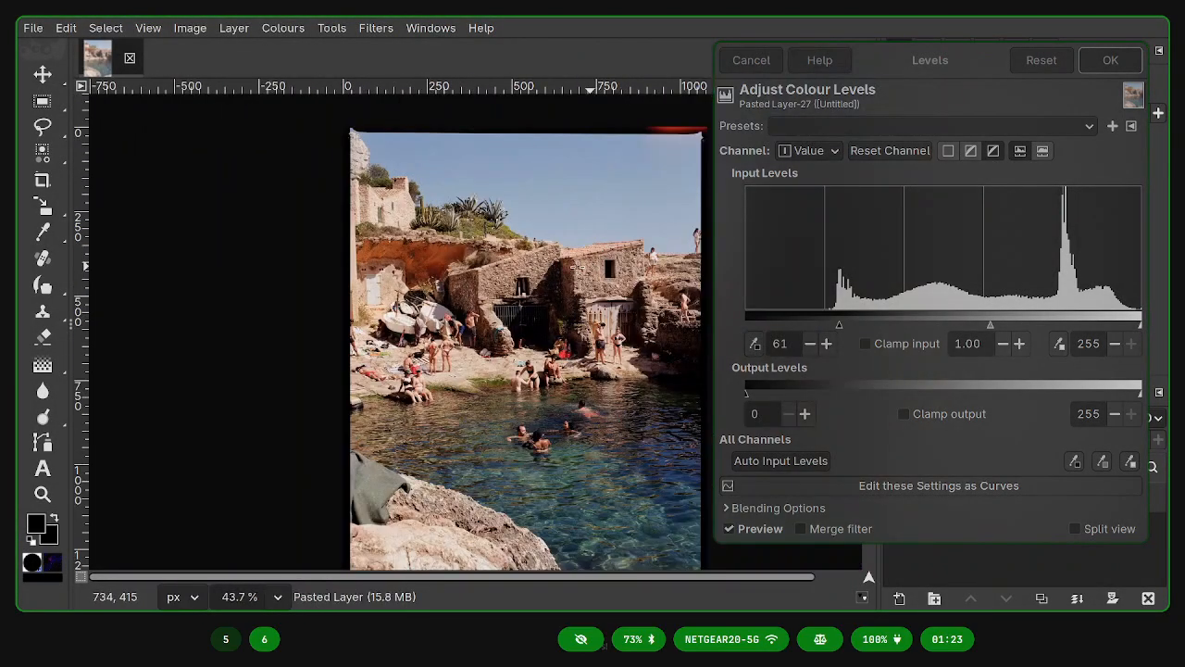
{"action": "left_click_drag", "start_coordinate": [590, 265], "coordinate": [510, 243]}
{"action": "left_click", "coordinate": [1098, 60]}
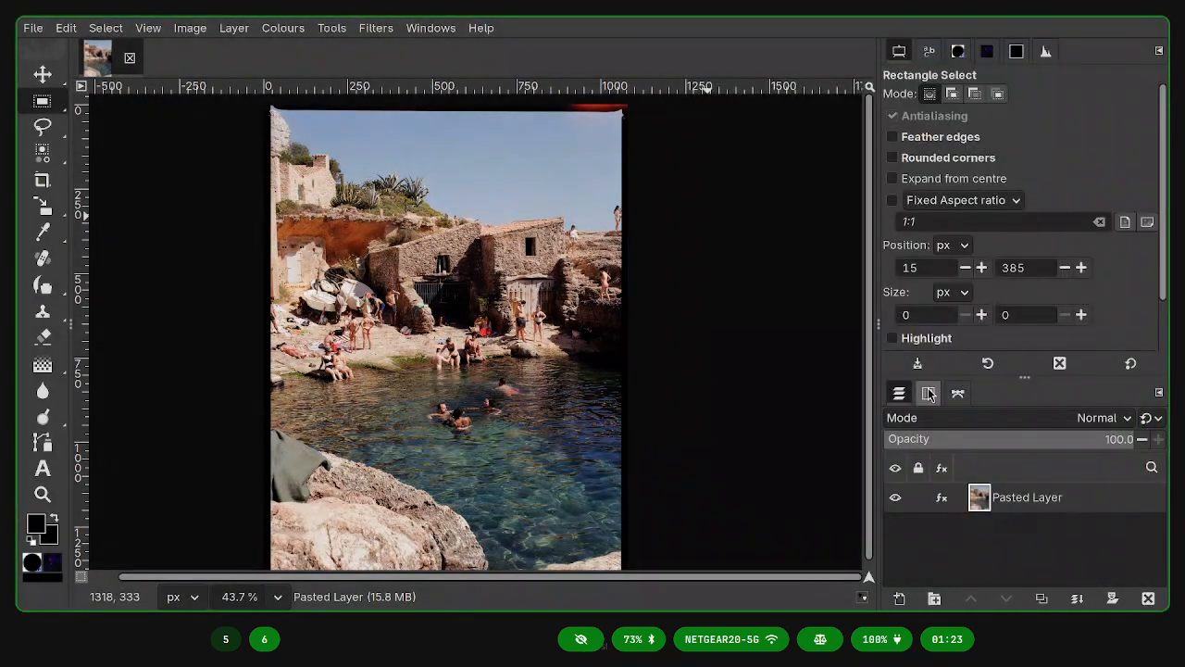
- Compare the pasted photo with and without its Levels effect by toggling the effect's visibility repeatedly
{"action": "left_click", "coordinate": [943, 498]}
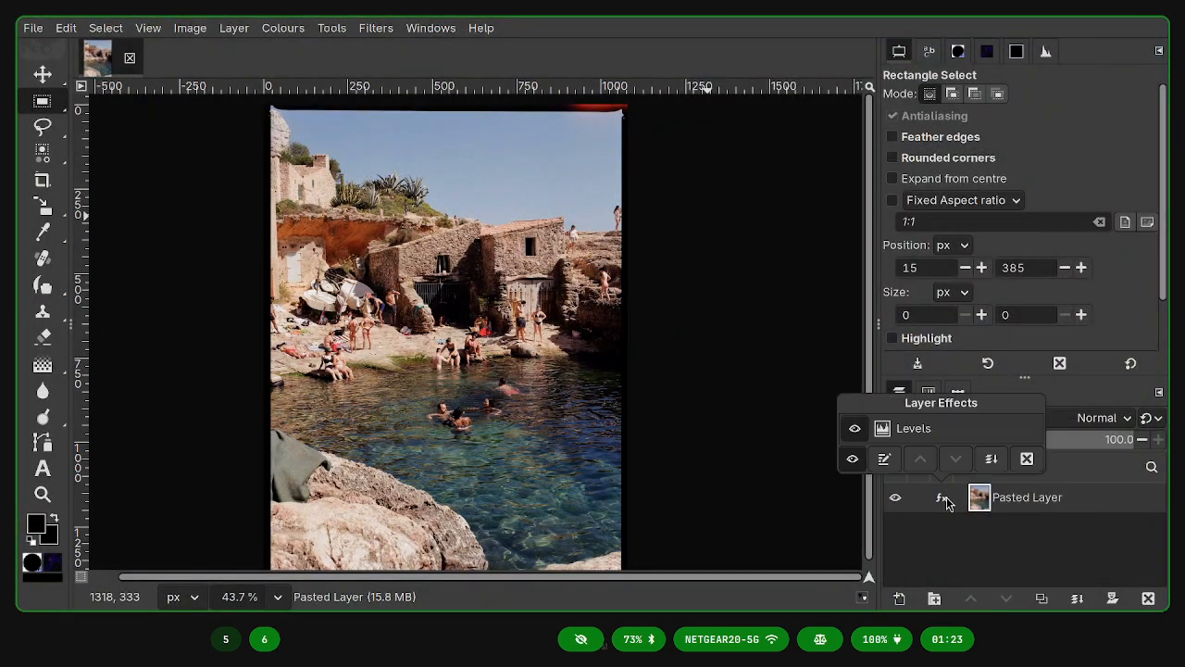
{"action": "left_click", "coordinate": [855, 428]}
{"action": "left_click", "coordinate": [856, 429]}
{"action": "left_click", "coordinate": [856, 429]}
{"action": "left_click", "coordinate": [855, 429]}
{"action": "left_click", "coordinate": [721, 334]}
- Mark the sky corner beside the red light leak with a rectangular selection about 147 × 109 px, and clear the selection
{"action": "scroll", "coordinate": [542, 124], "scroll_direction": "up", "scroll_amount": 5}
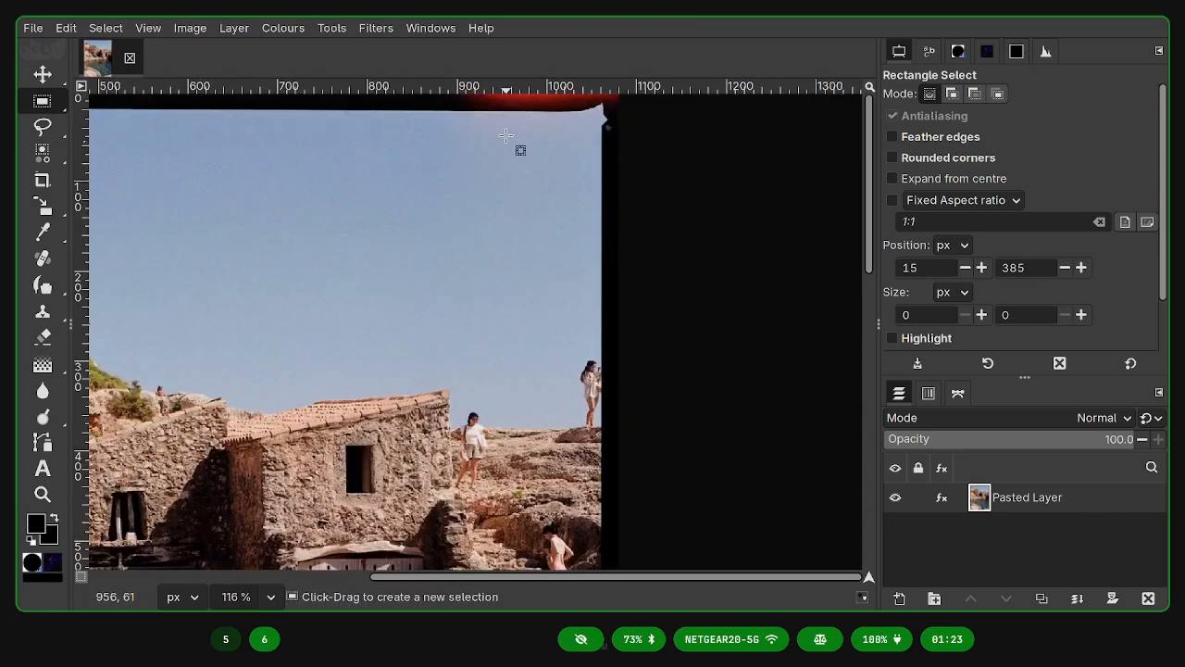
{"action": "left_click_drag", "start_coordinate": [467, 108], "coordinate": [600, 205]}
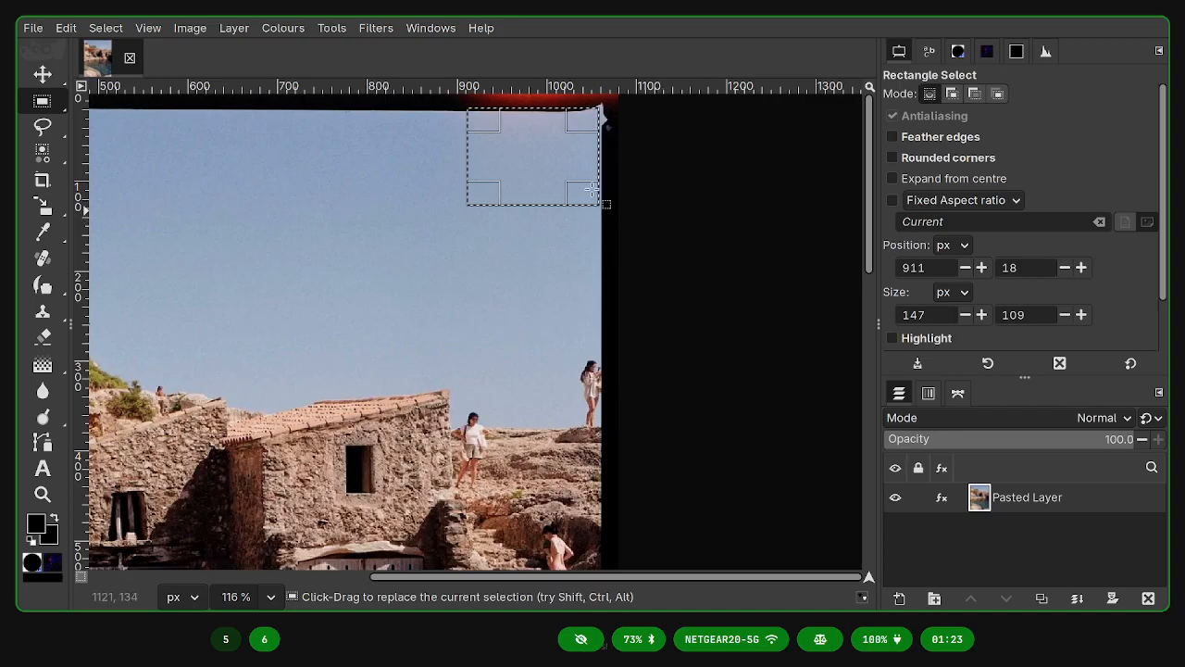
{"action": "left_click", "coordinate": [460, 271]}
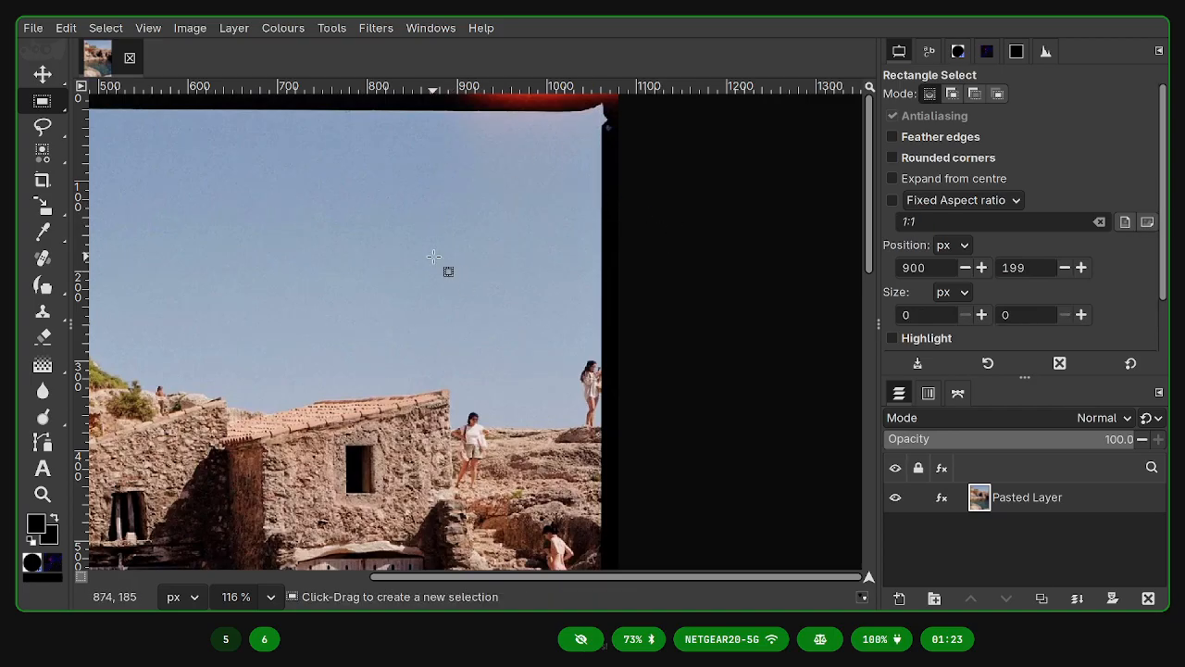
{"action": "scroll", "coordinate": [436, 257], "scroll_direction": "down", "scroll_amount": 10}
{"action": "scroll", "coordinate": [463, 305], "scroll_direction": "left", "scroll_amount": 3}
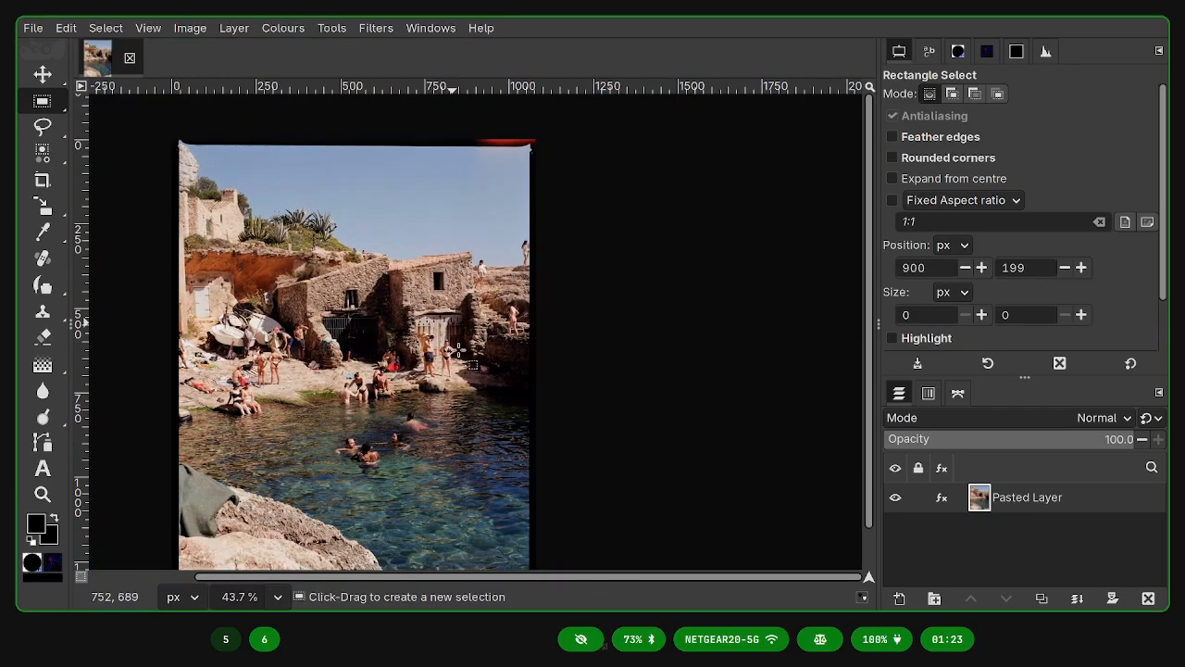
- Reopen the layer's Levels effect for editing, move its dialog off the photo's edge and set the low input level to 0
{"action": "left_click", "coordinate": [942, 497]}
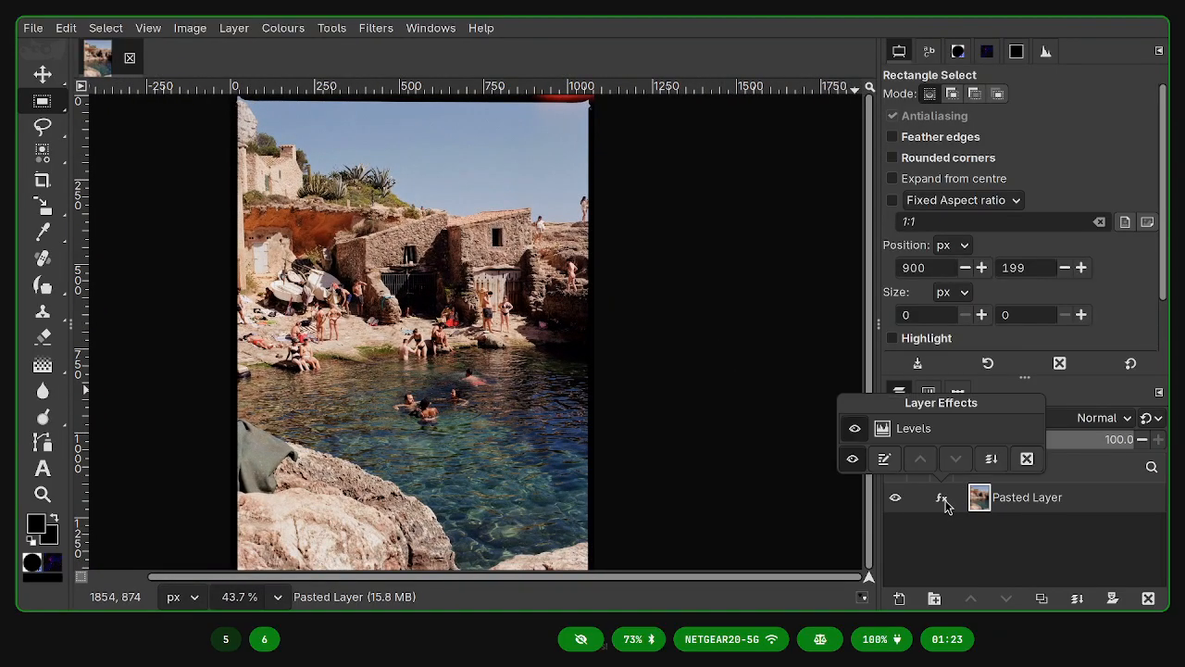
{"action": "left_click", "coordinate": [881, 460]}
{"action": "left_click_drag", "start_coordinate": [598, 85], "coordinate": [797, 105]}
{"action": "scroll", "coordinate": [231, 350], "scroll_direction": "up", "scroll_amount": 5}
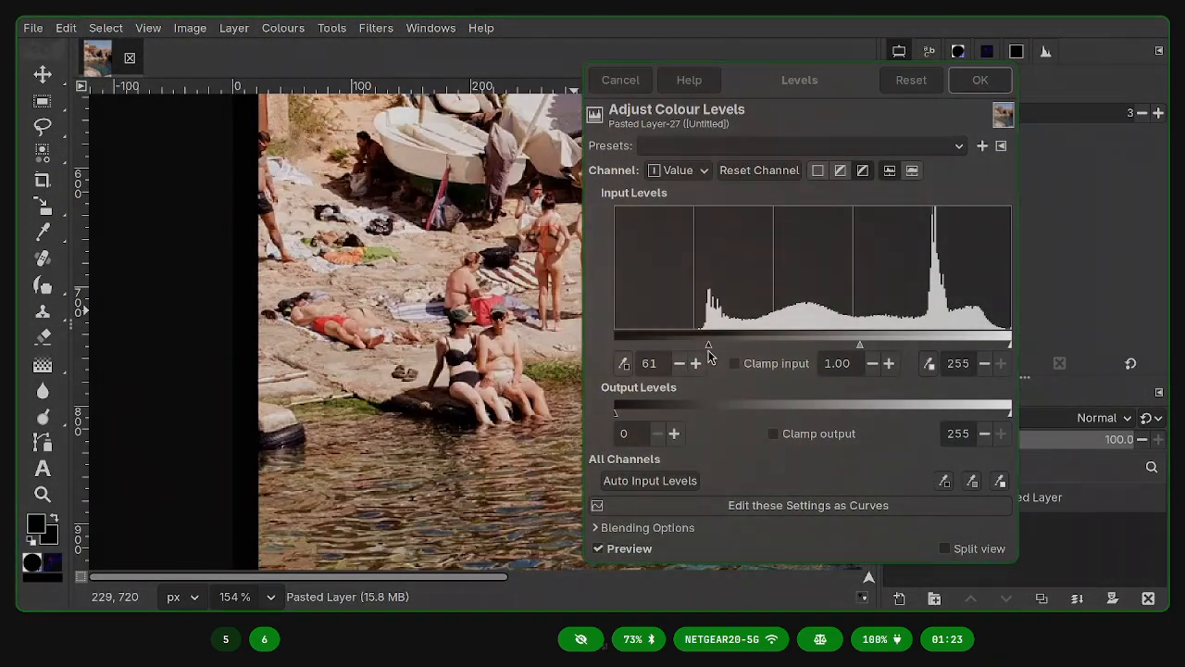
{"action": "left_click_drag", "start_coordinate": [709, 344], "coordinate": [616, 345]}
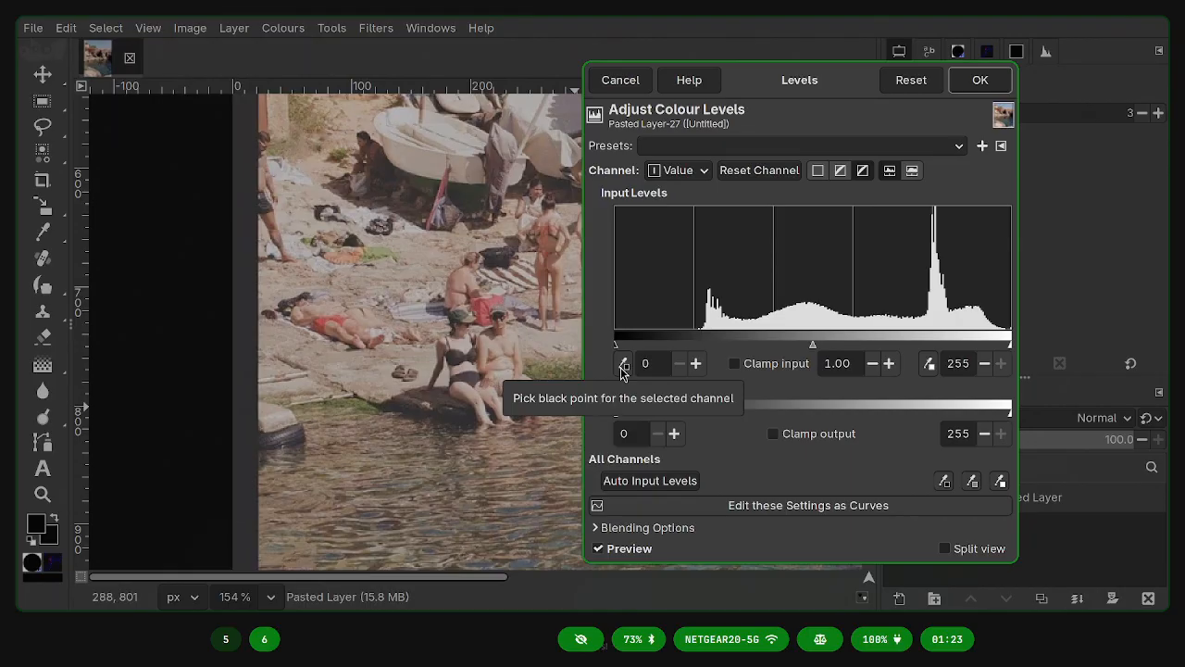
- Set the Value channel's low input level to 59 by picking the black point at the photo's dark film border, and apply it
{"action": "left_click", "coordinate": [623, 365]}
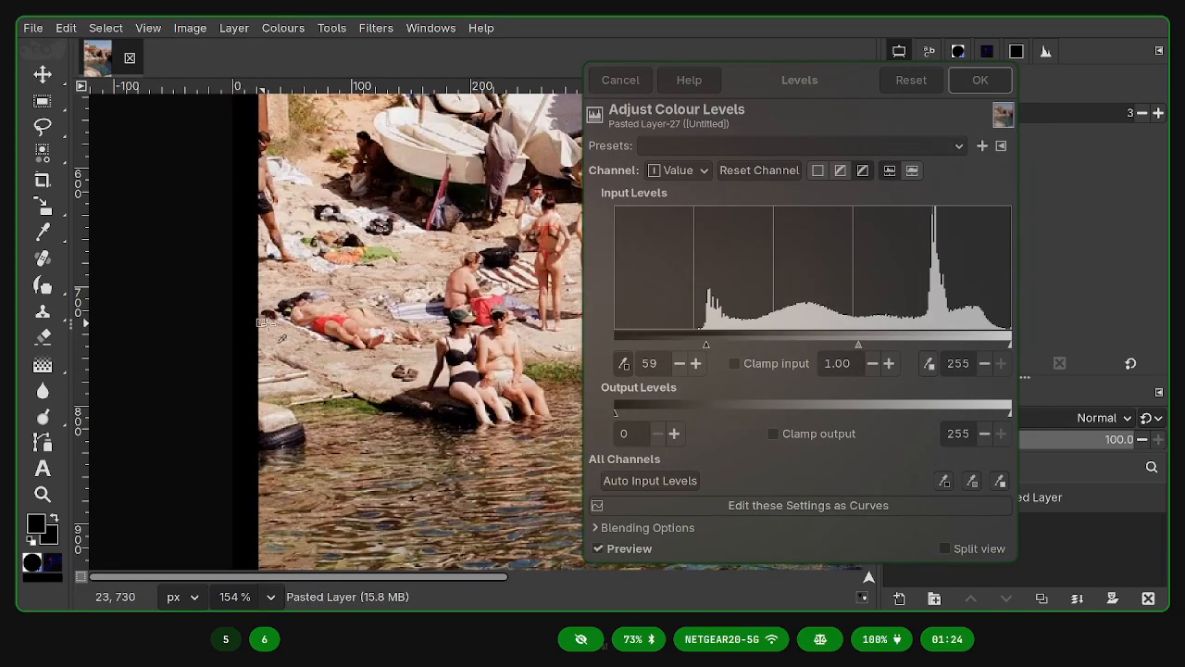
{"action": "left_click", "coordinate": [283, 332]}
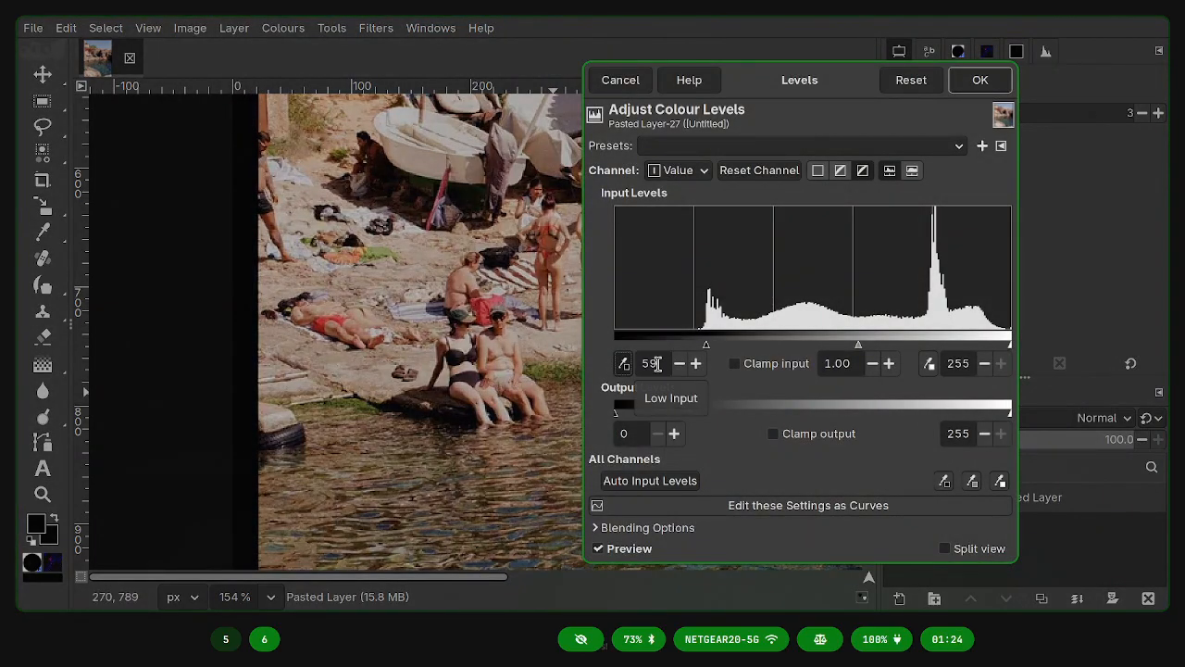
{"action": "left_click", "coordinate": [981, 79]}
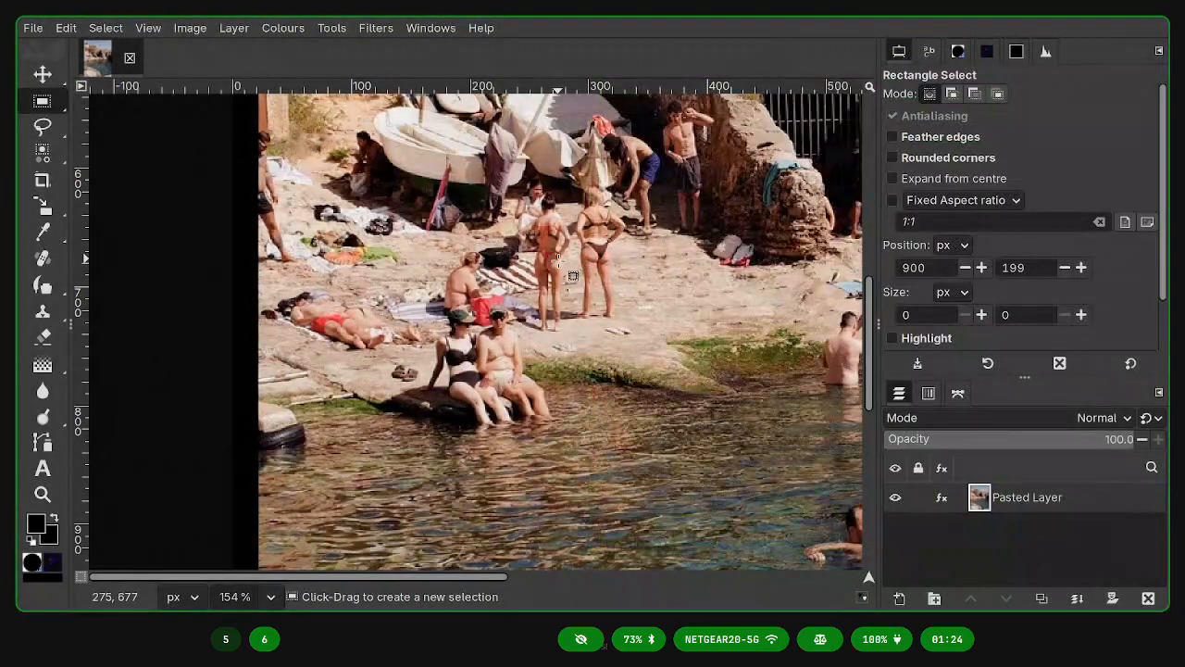
- View the whole cove photo and toggle its revised Levels effect off and on for comparison
{"action": "scroll", "coordinate": [650, 232], "scroll_direction": "down", "scroll_amount": 5}
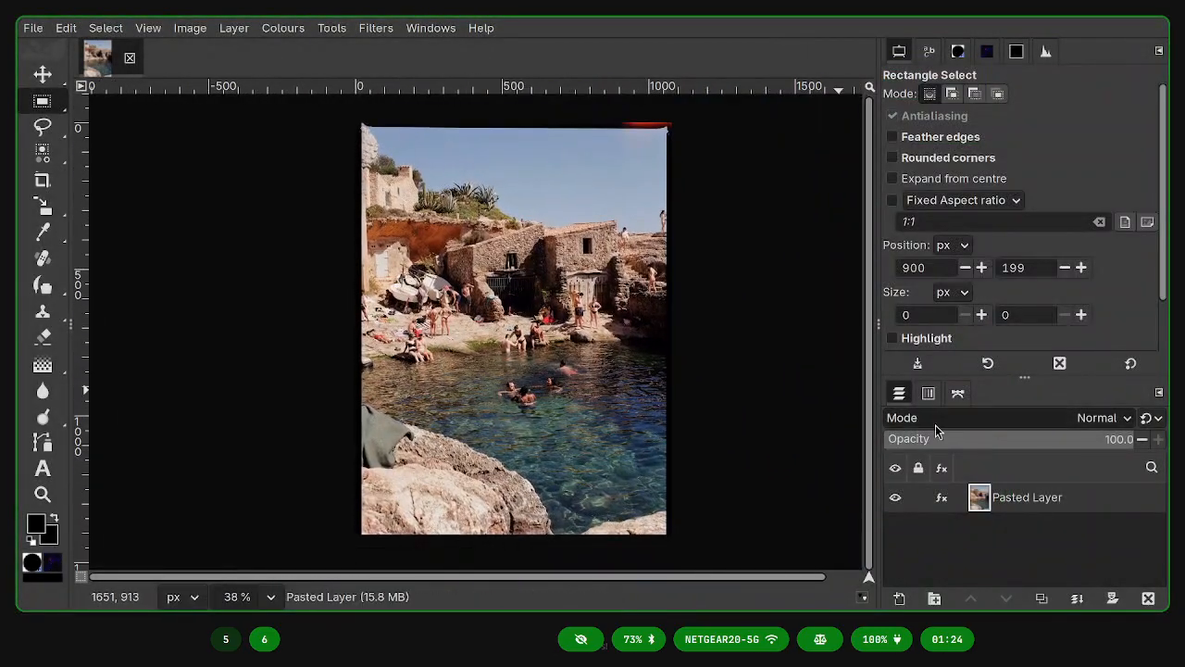
{"action": "left_click", "coordinate": [941, 497]}
{"action": "left_click", "coordinate": [850, 434]}
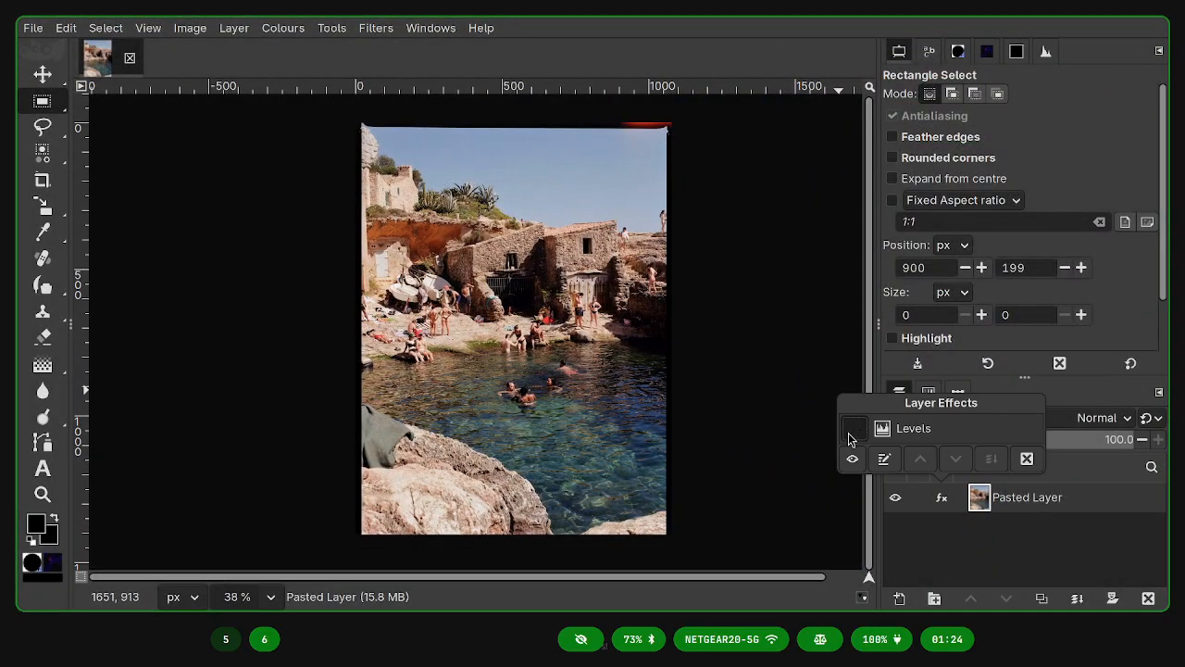
{"action": "left_click", "coordinate": [850, 434]}
{"action": "left_click", "coordinate": [915, 525]}
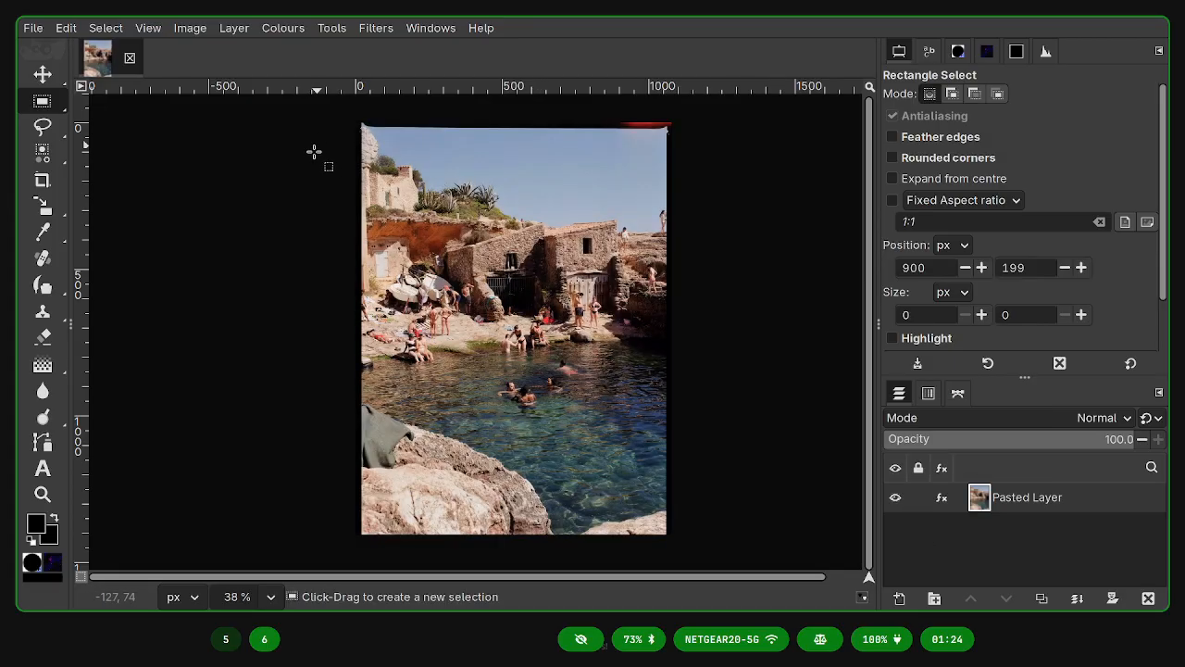
- Close the untitled image, discarding its changes, and switch to the browser with the Reddit gallery
{"action": "key", "text": "ctrl+w"}
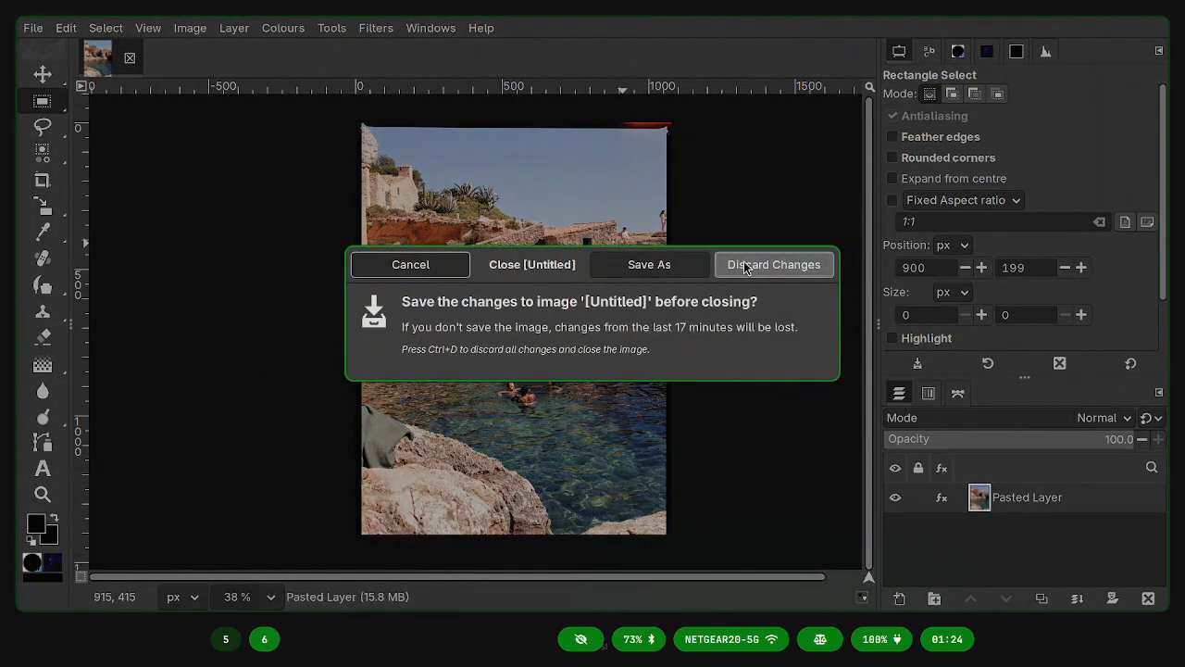
{"action": "left_click", "coordinate": [771, 263]}
{"action": "key", "text": "super+5"}
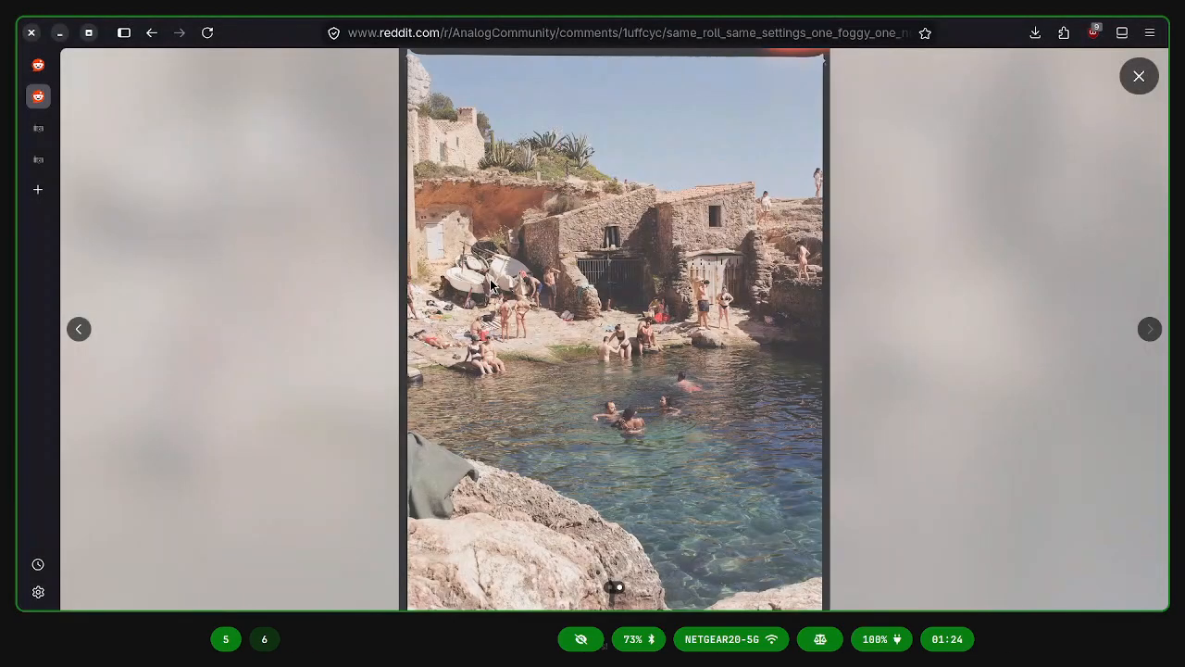
- Copy the clear first gallery photo from the Reddit post and paste it as a new image in GIMP
{"action": "left_click", "coordinate": [81, 329]}
{"action": "right_click", "coordinate": [514, 345]}
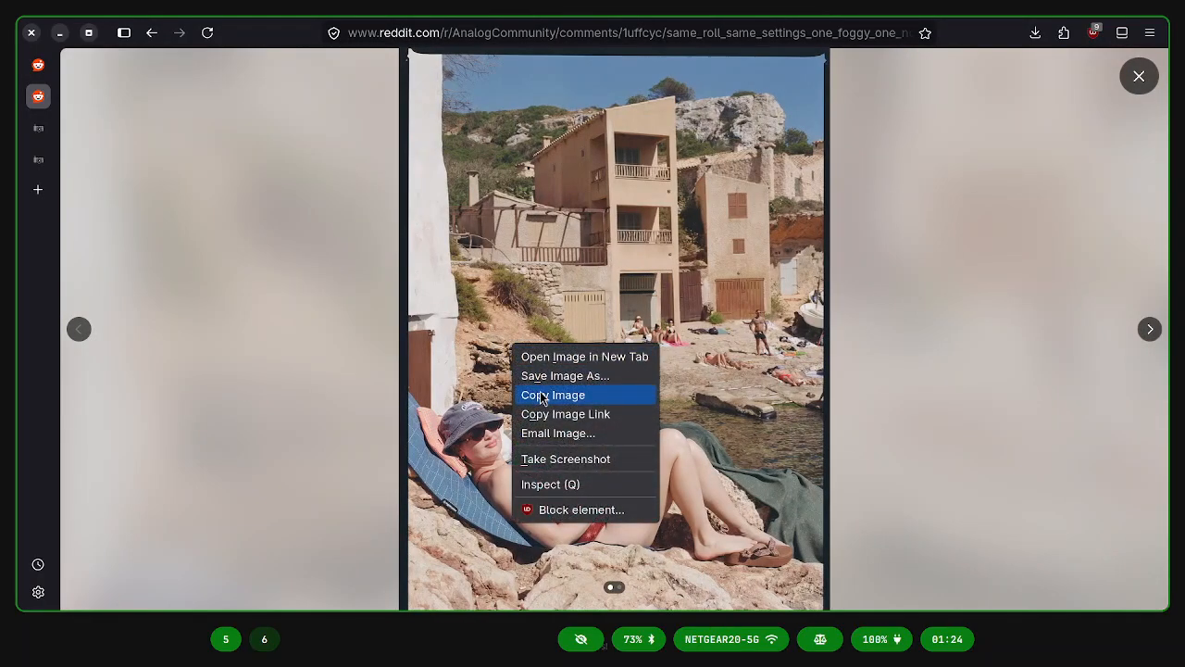
{"action": "left_click", "coordinate": [543, 395]}
{"action": "key", "text": "super+6"}
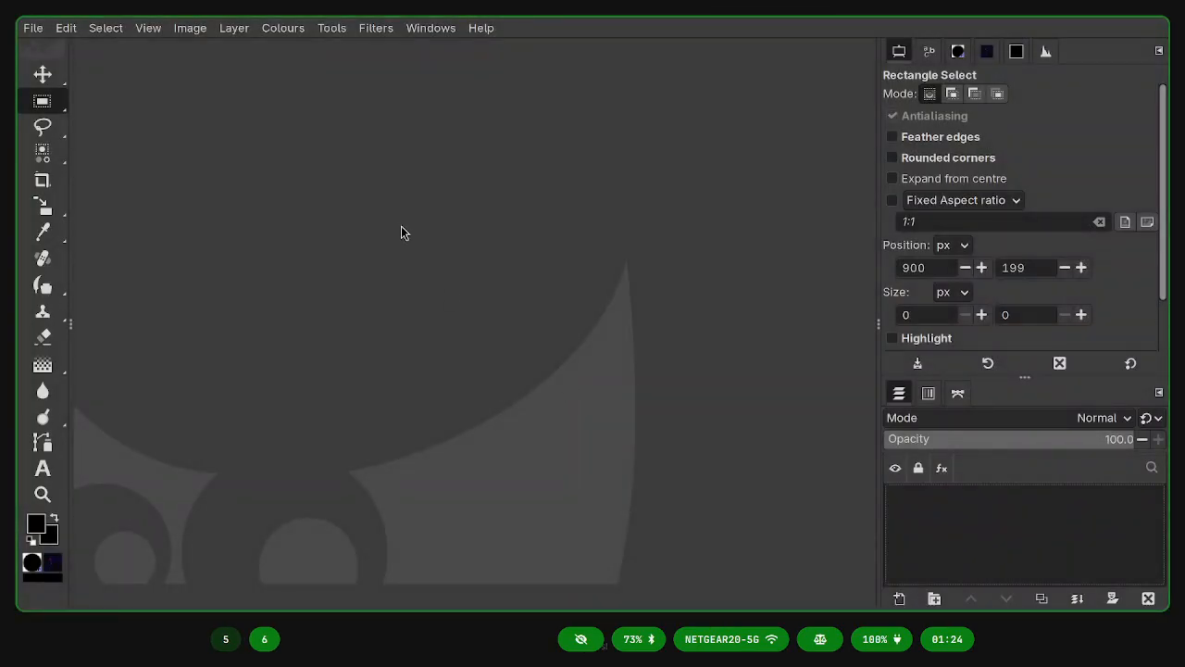
{"action": "key", "text": "ctrl+shift+v"}
{"action": "scroll", "coordinate": [380, 361], "scroll_direction": "up", "scroll_amount": 4, "text": "ctrl"}
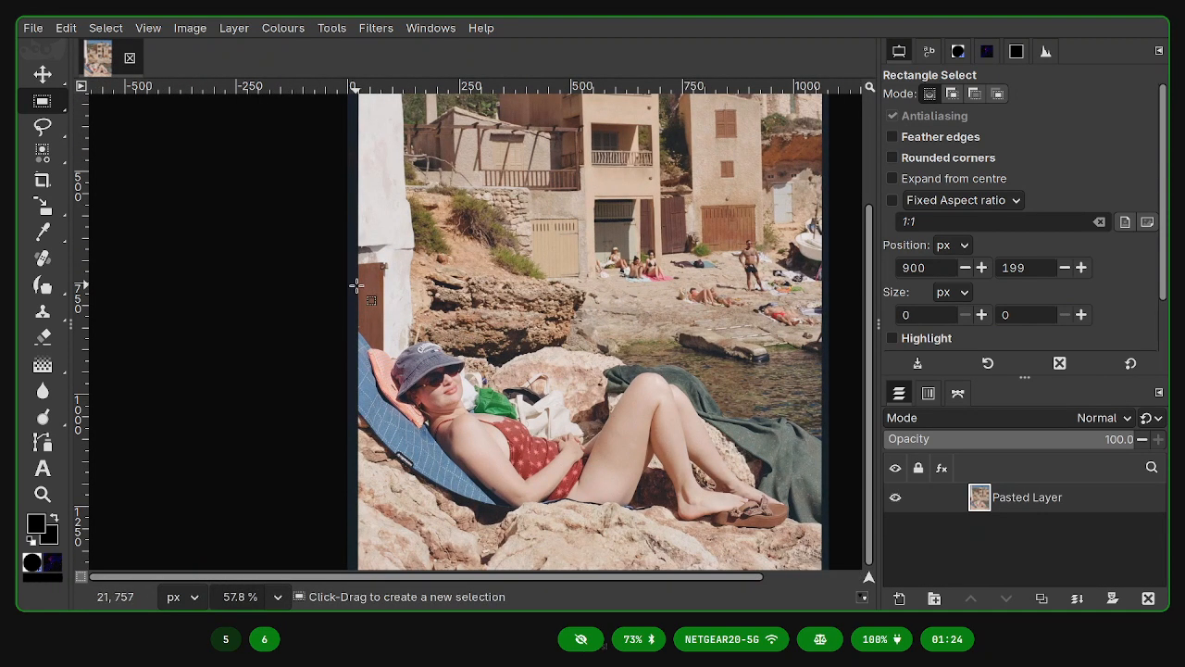
- Apply a Levels adjustment to the visible pasted layer, with the Value channel's black point picked to a low input of 36
{"action": "scroll", "coordinate": [356, 273], "scroll_direction": "up", "scroll_amount": 3, "text": "ctrl"}
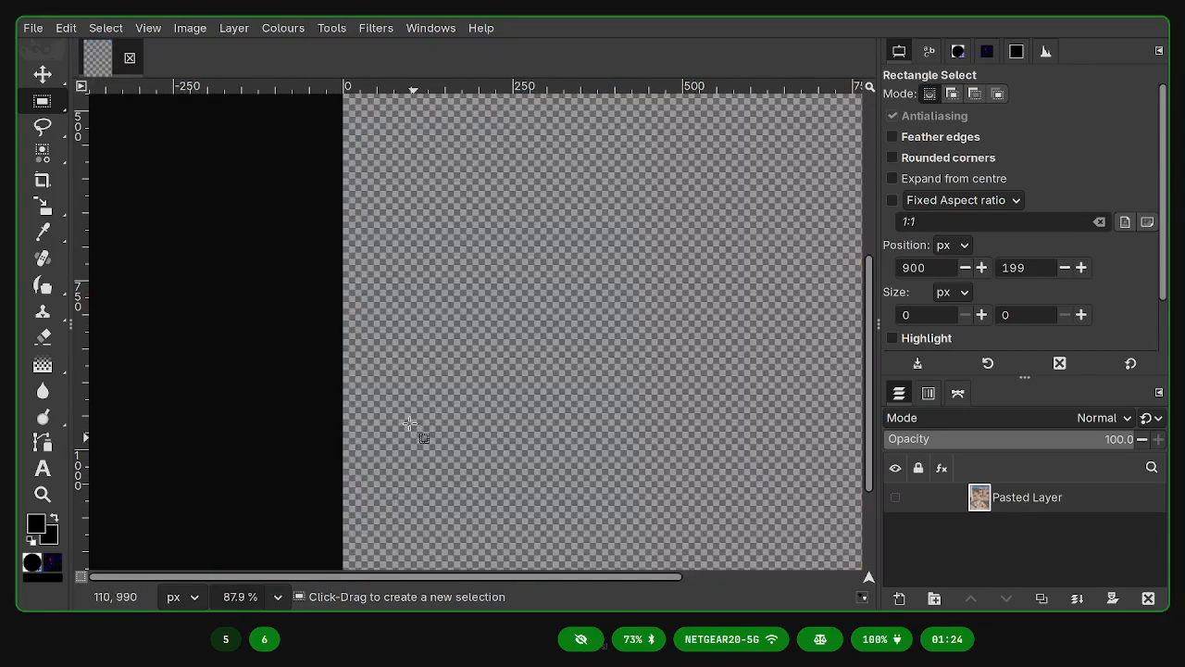
{"action": "key", "text": "ctrl+comma"}
{"action": "key", "text": "ctrl+comma"}
{"action": "key", "text": "ctrl+comma"}
{"action": "scroll", "coordinate": [383, 265], "scroll_direction": "up", "scroll_amount": 5}
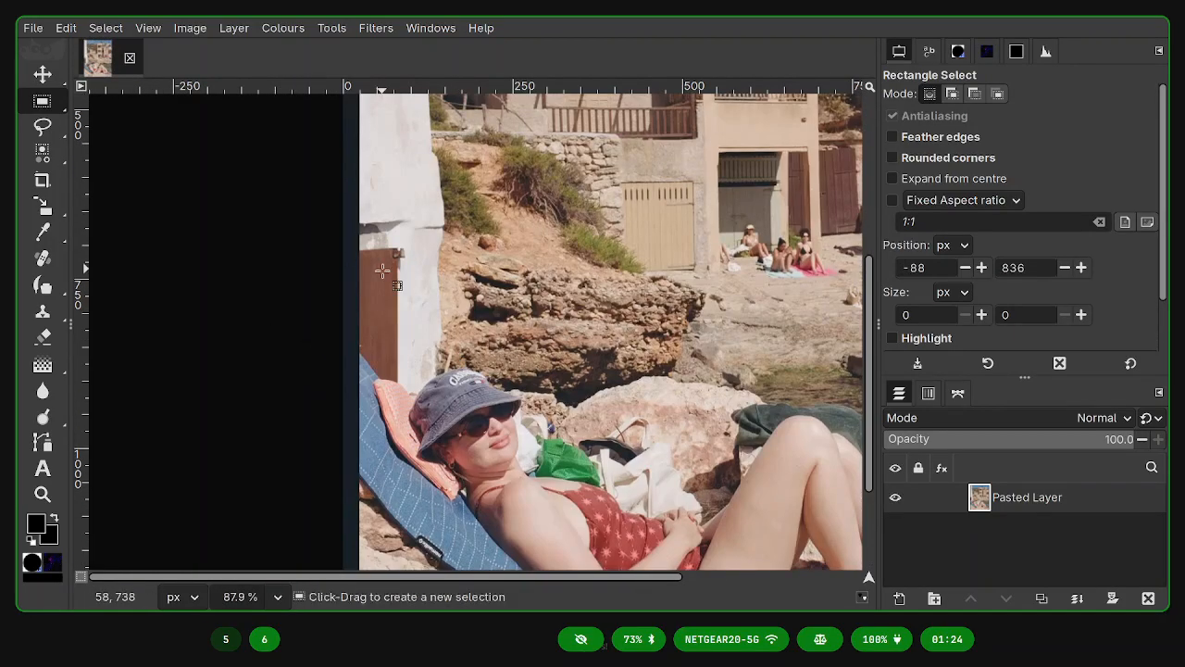
{"action": "scroll", "coordinate": [383, 264], "scroll_direction": "right", "scroll_amount": 1}
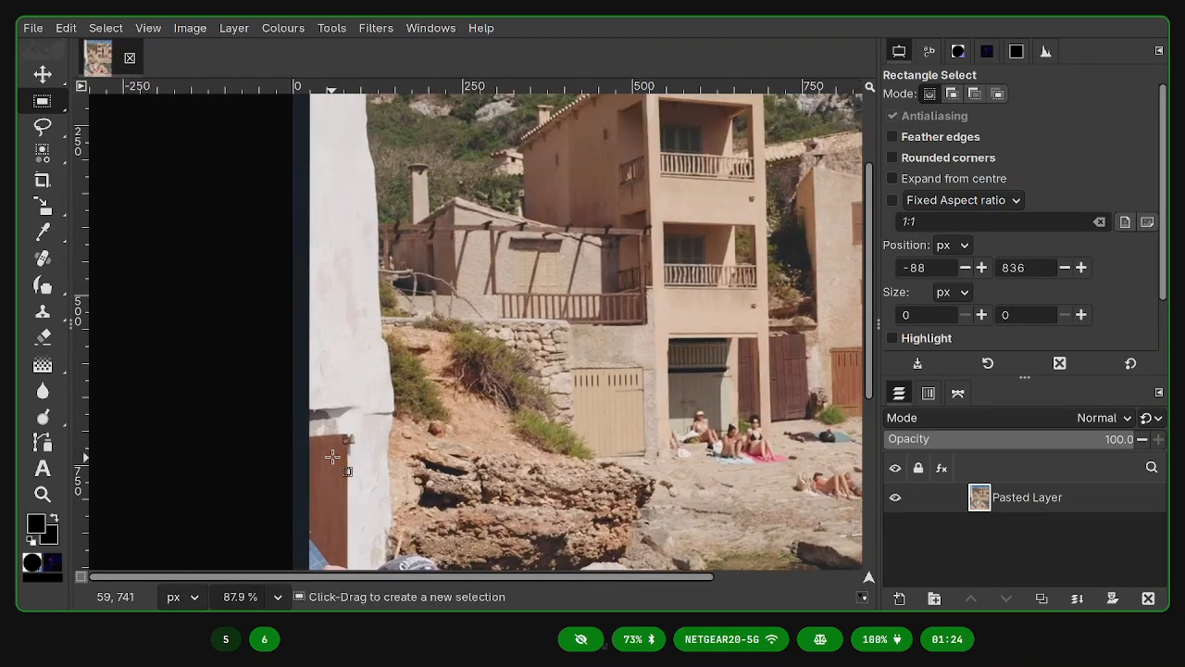
{"action": "left_click", "coordinate": [282, 30]}
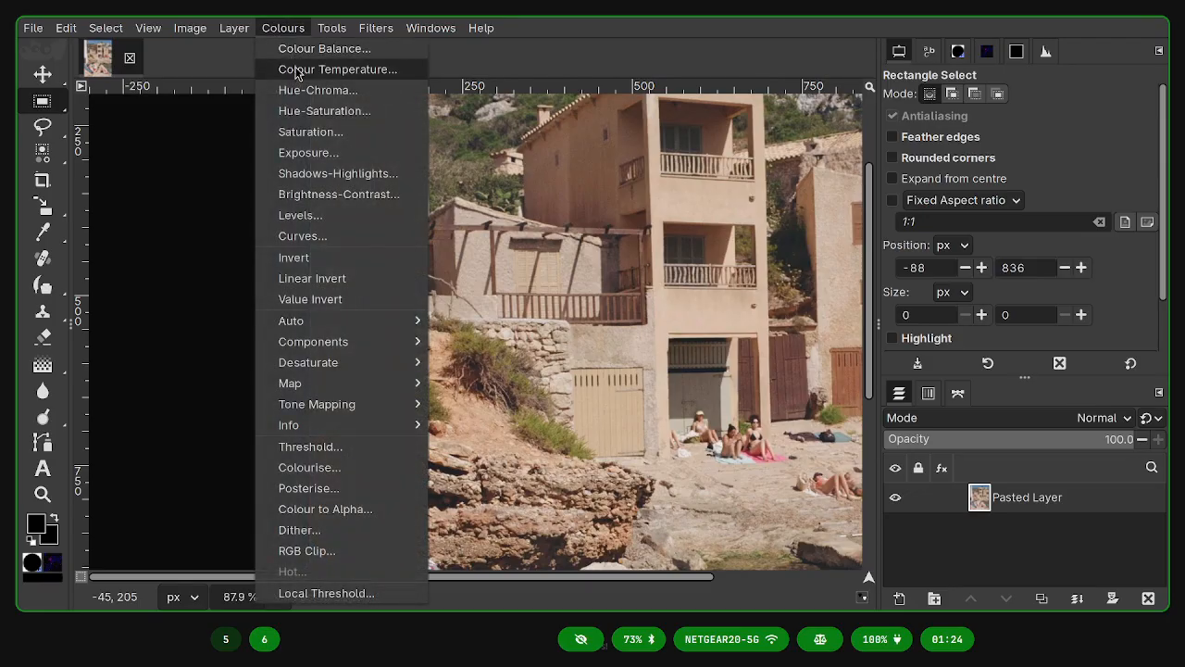
{"action": "left_click", "coordinate": [323, 219]}
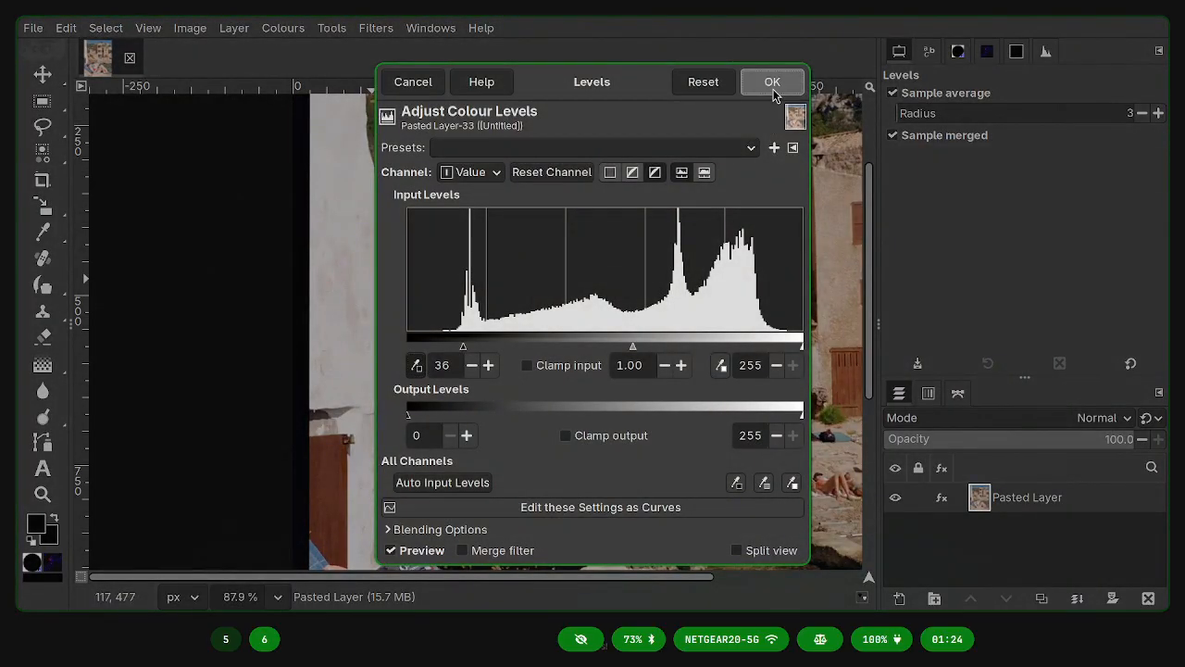
{"action": "left_click", "coordinate": [772, 81]}
- Compare the whole sunbather photo with and without its Levels effect by toggling the effect several times
{"action": "scroll", "coordinate": [542, 291], "scroll_direction": "down", "scroll_amount": 5, "text": "ctrl"}
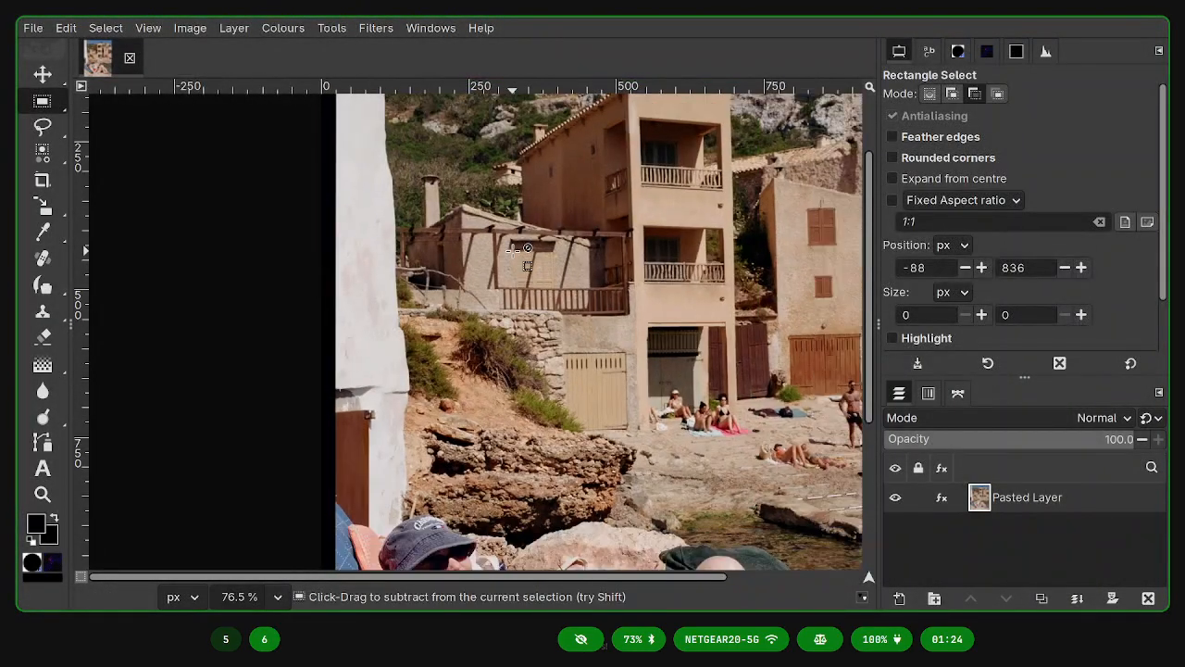
{"action": "left_click", "coordinate": [943, 498]}
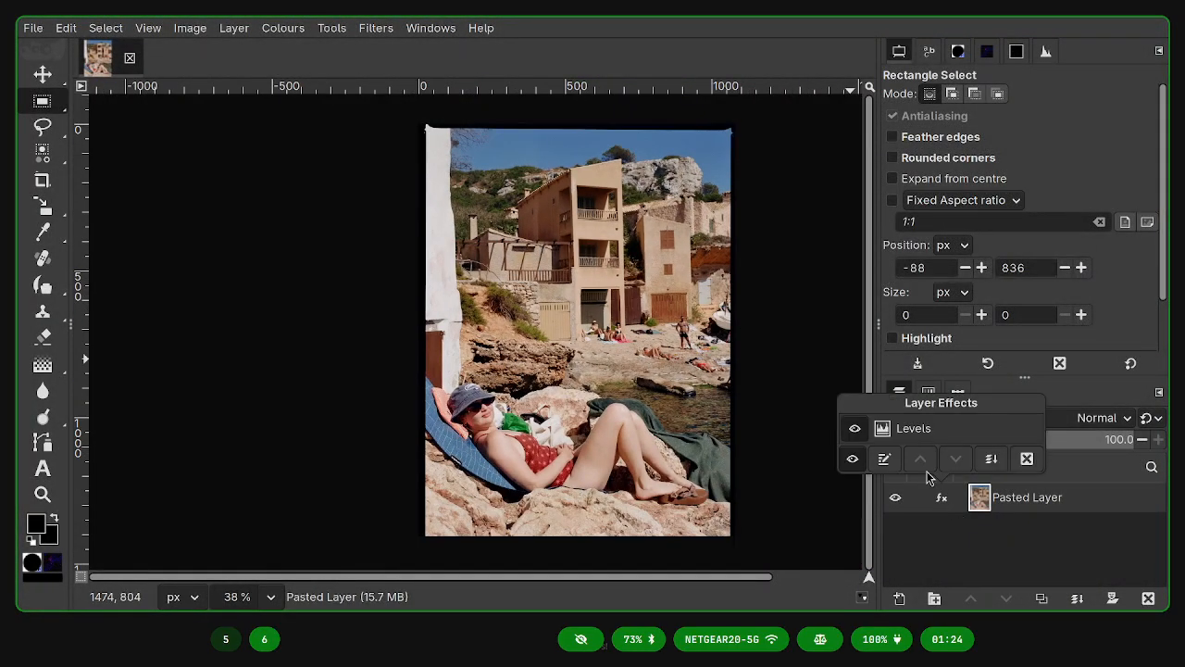
{"action": "left_click", "coordinate": [854, 428]}
{"action": "left_click", "coordinate": [854, 428]}
{"action": "left_click", "coordinate": [854, 428]}
{"action": "left_click", "coordinate": [854, 428]}
{"action": "left_click", "coordinate": [854, 428]}
{"action": "left_click", "coordinate": [853, 428]}
{"action": "left_click", "coordinate": [926, 563]}
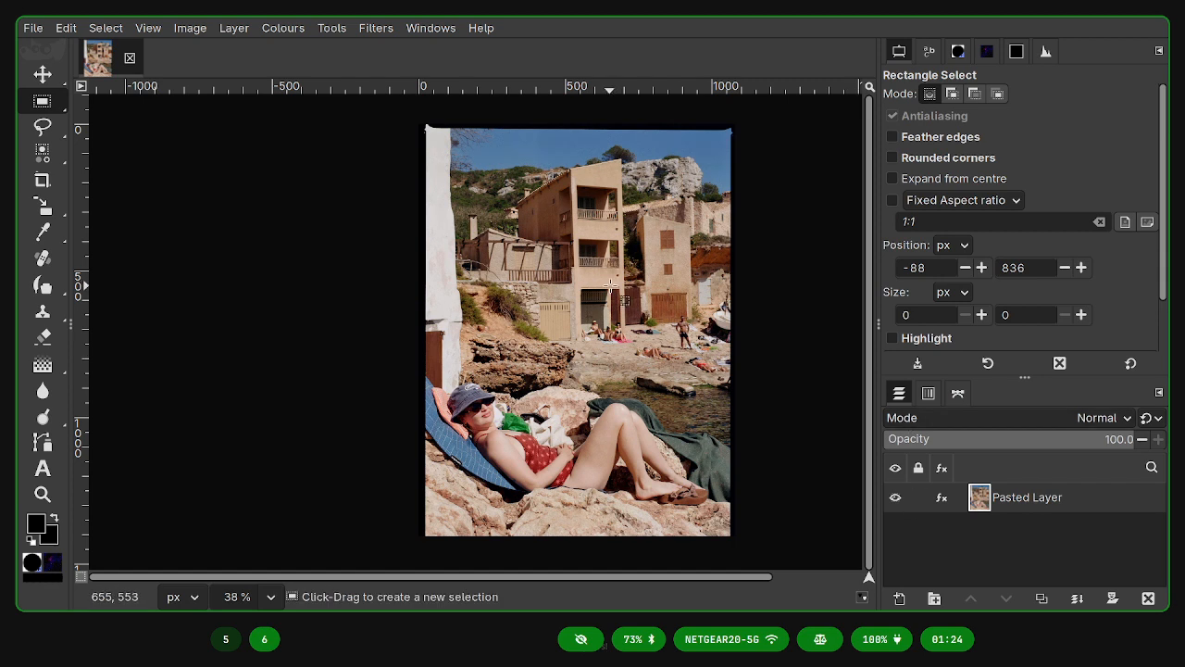
- Switch to the browser, leave the enlarged Reddit photo and bring up the home page of the analogue // direction blog
{"action": "key", "text": "super+5"}
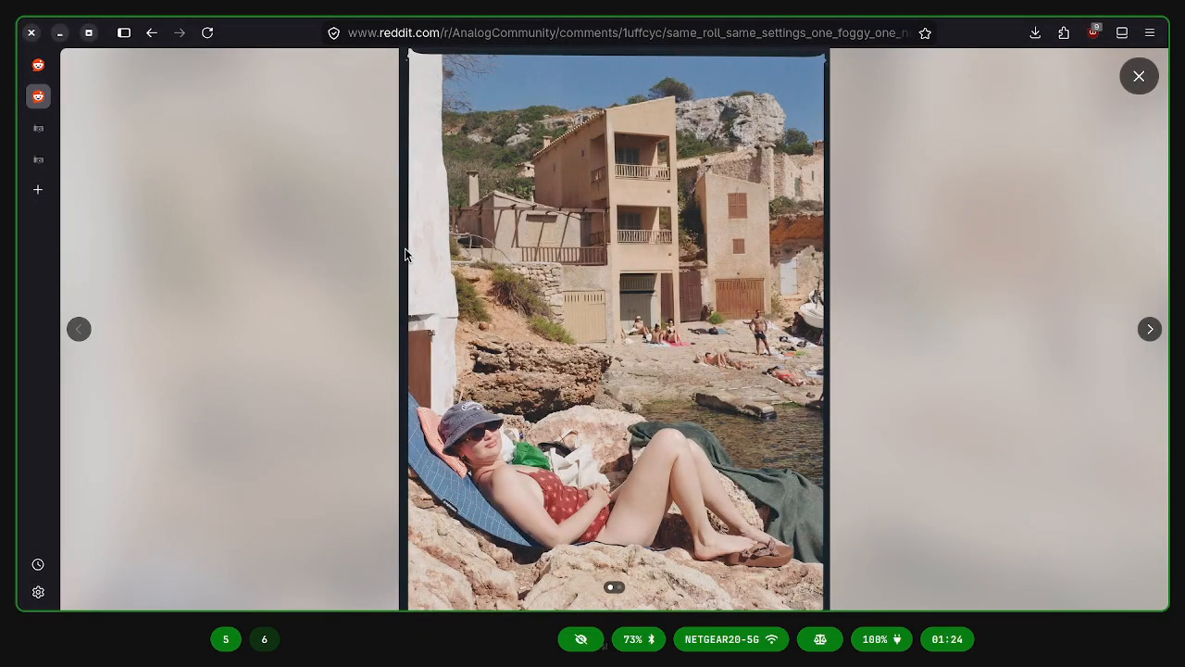
{"action": "left_click", "coordinate": [1139, 75]}
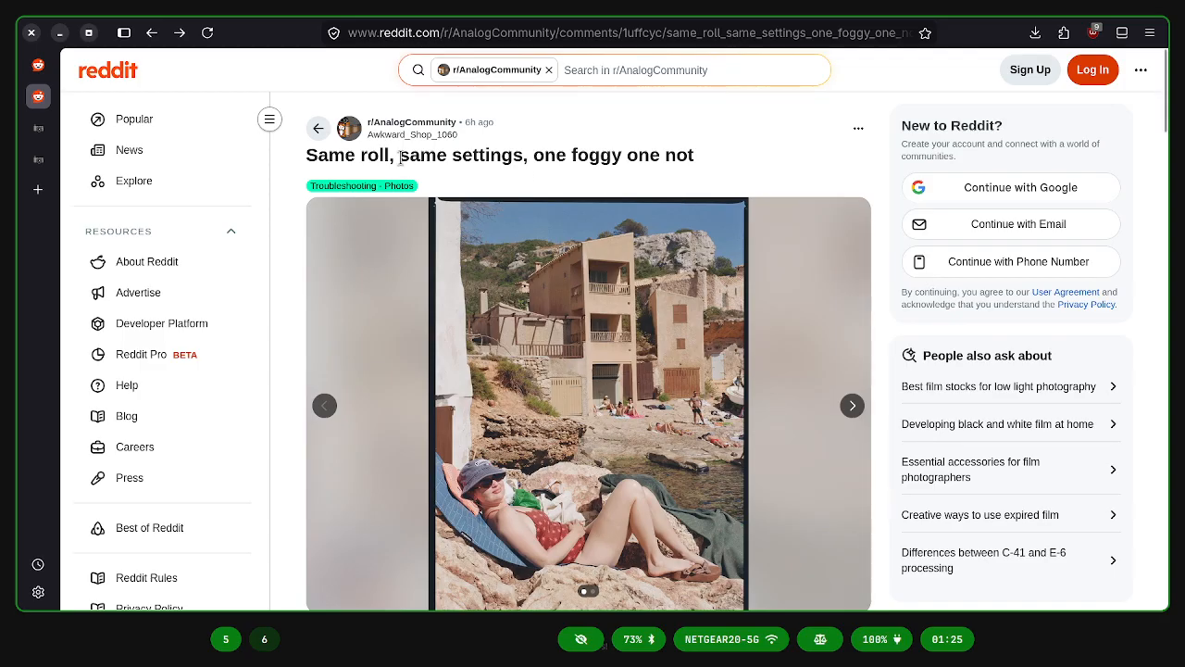
{"action": "left_click", "coordinate": [41, 128]}
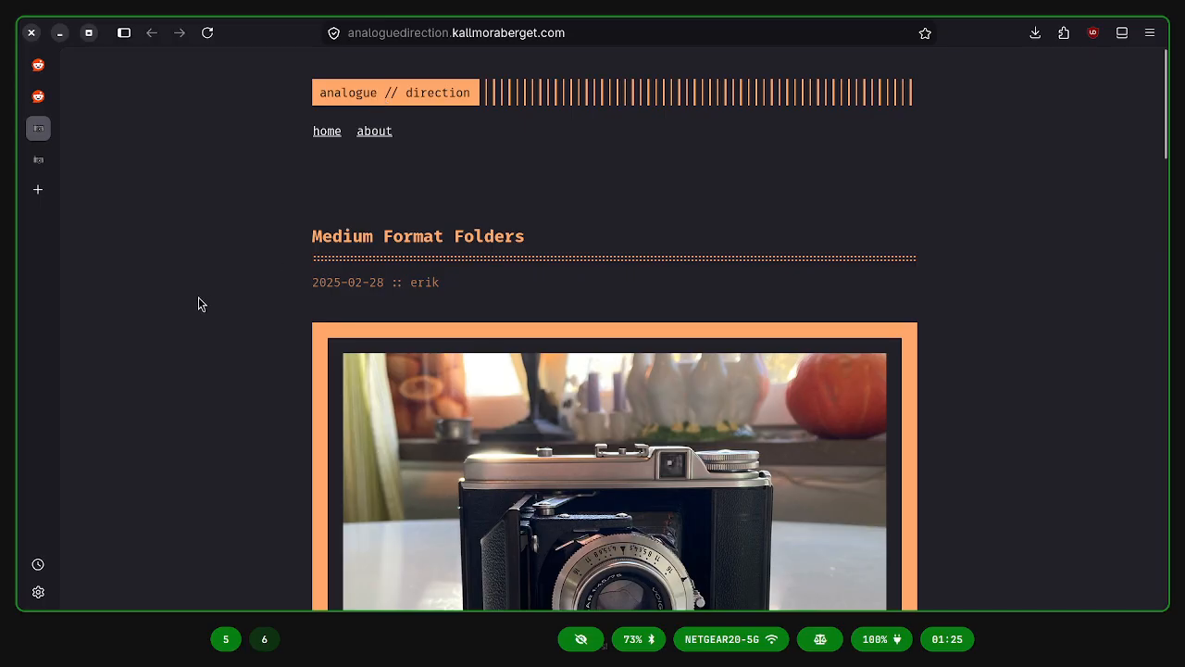
{"action": "triple_click", "coordinate": [317, 283]}
{"action": "left_click", "coordinate": [283, 331]}
- View the blog article "Film Photography on the Cheap" from its title through the table of contents
{"action": "left_click", "coordinate": [38, 162]}
{"action": "scroll", "coordinate": [277, 211], "scroll_direction": "up", "scroll_amount": 15}
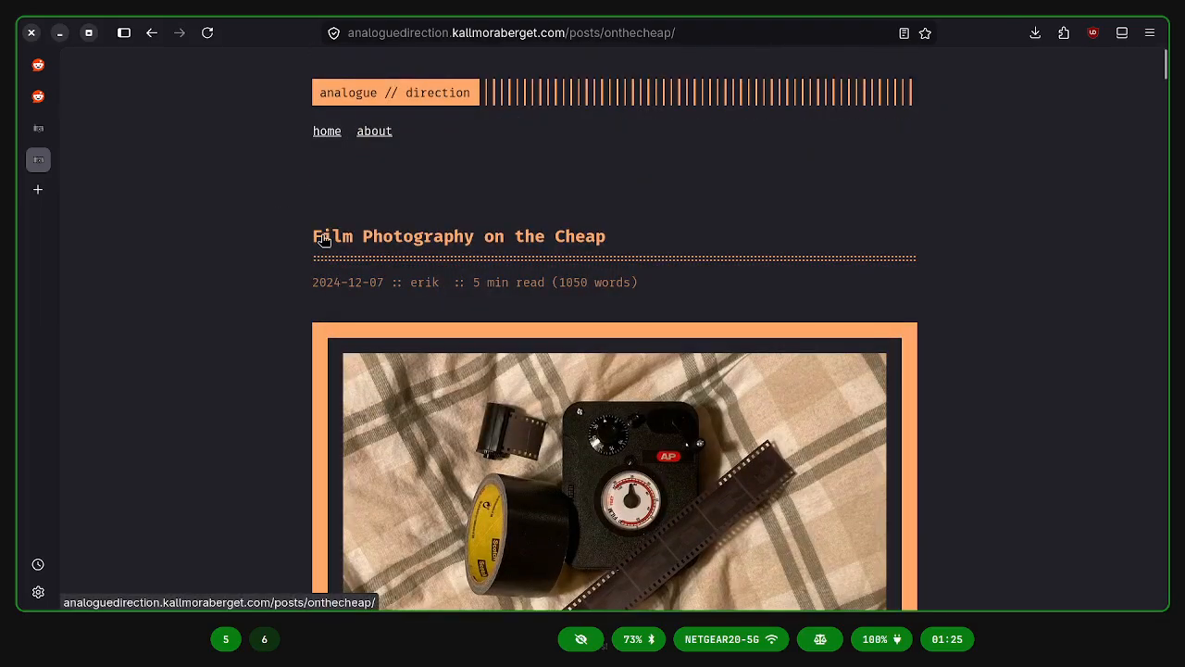
{"action": "left_click_drag", "start_coordinate": [310, 243], "coordinate": [682, 232]}
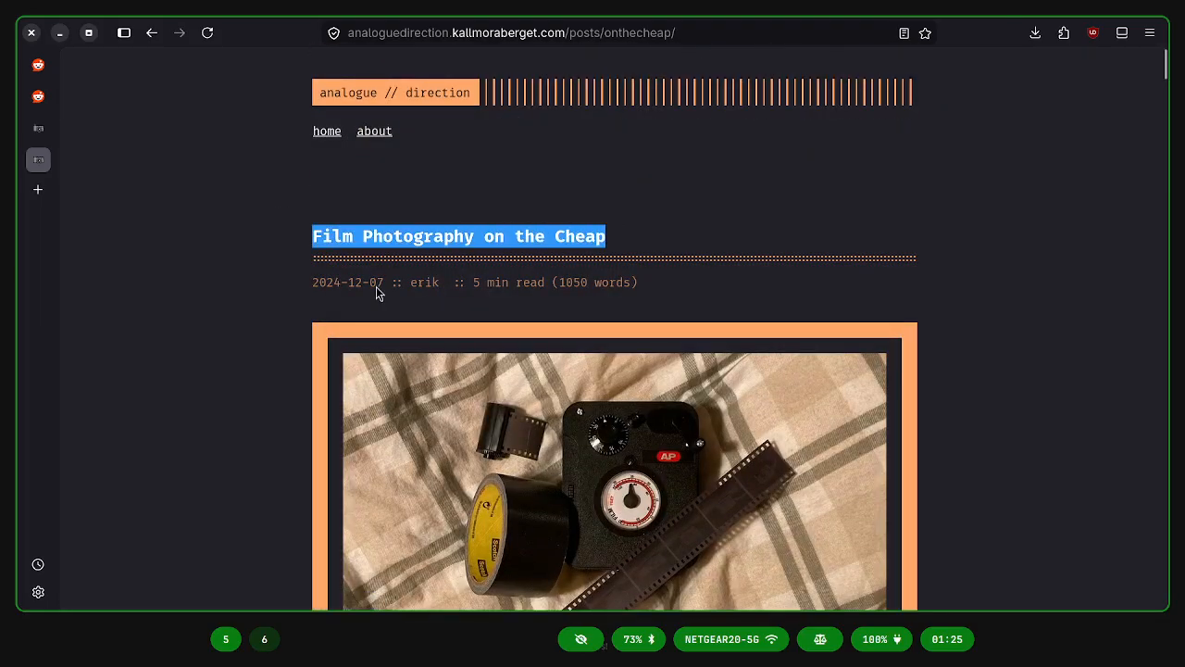
{"action": "left_click", "coordinate": [266, 313]}
{"action": "scroll", "coordinate": [198, 251], "scroll_direction": "down", "scroll_amount": 20}
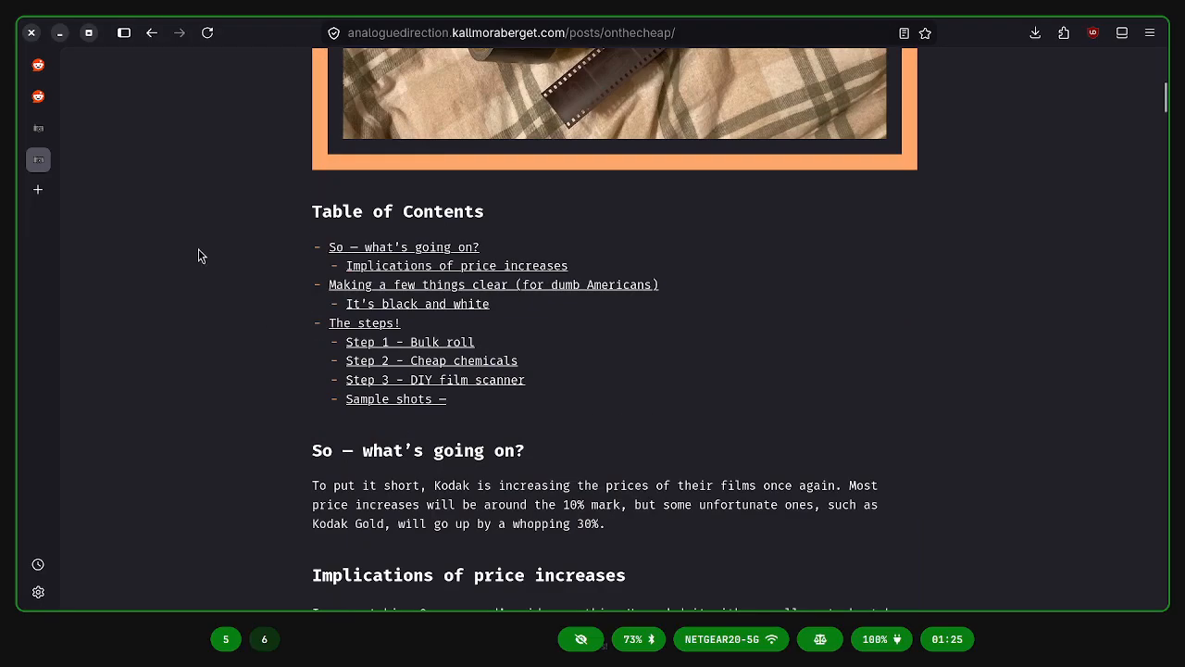
{"action": "scroll", "coordinate": [198, 250], "scroll_direction": "up", "scroll_amount": 6}
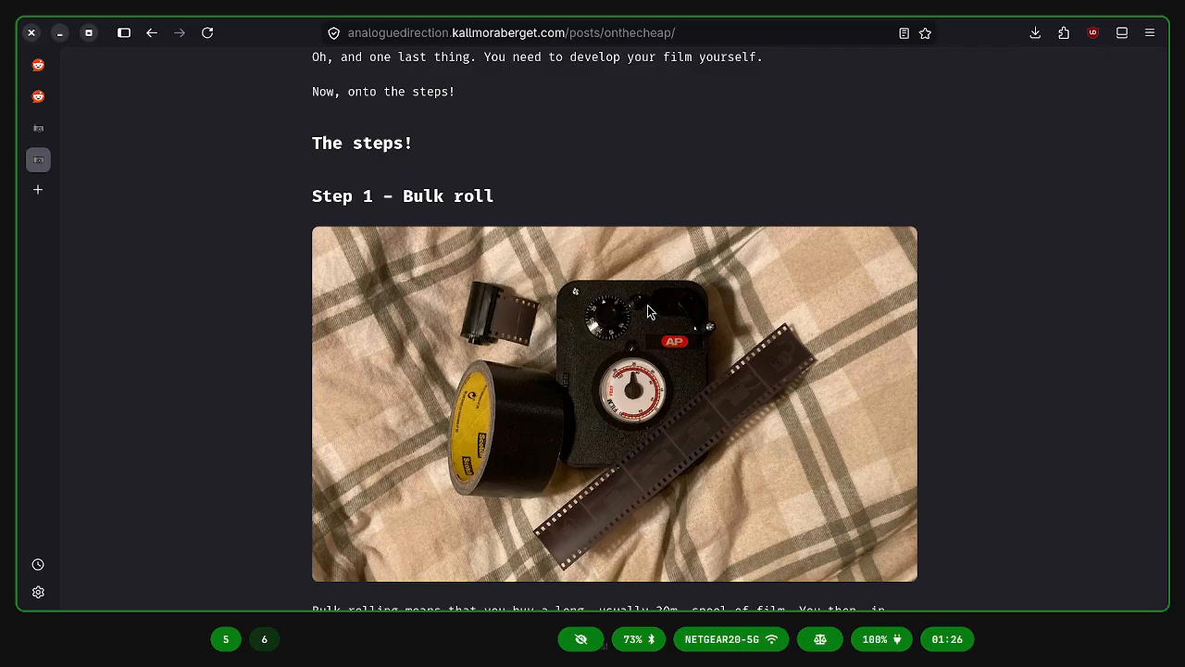
- Look through the article's sections on bulk rolling film and on cheap developing chemicals
{"action": "scroll", "coordinate": [231, 283], "scroll_direction": "down", "scroll_amount": 4}
{"action": "scroll", "coordinate": [231, 288], "scroll_direction": "up", "scroll_amount": 3}
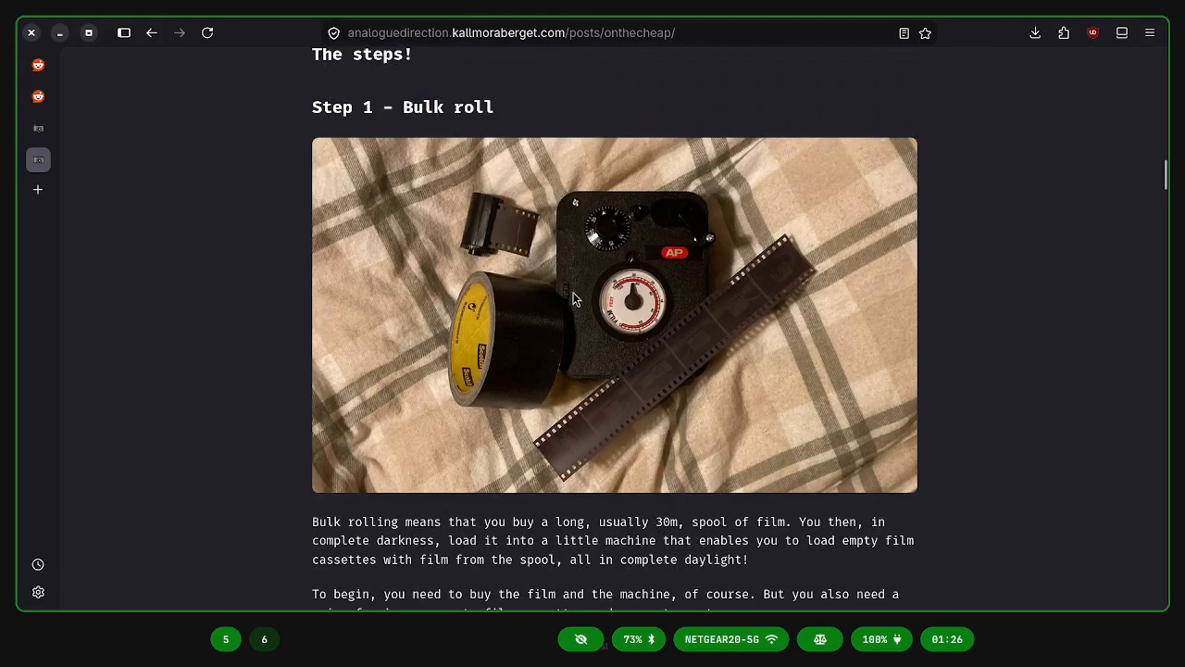
{"action": "scroll", "coordinate": [304, 344], "scroll_direction": "down", "scroll_amount": 18}
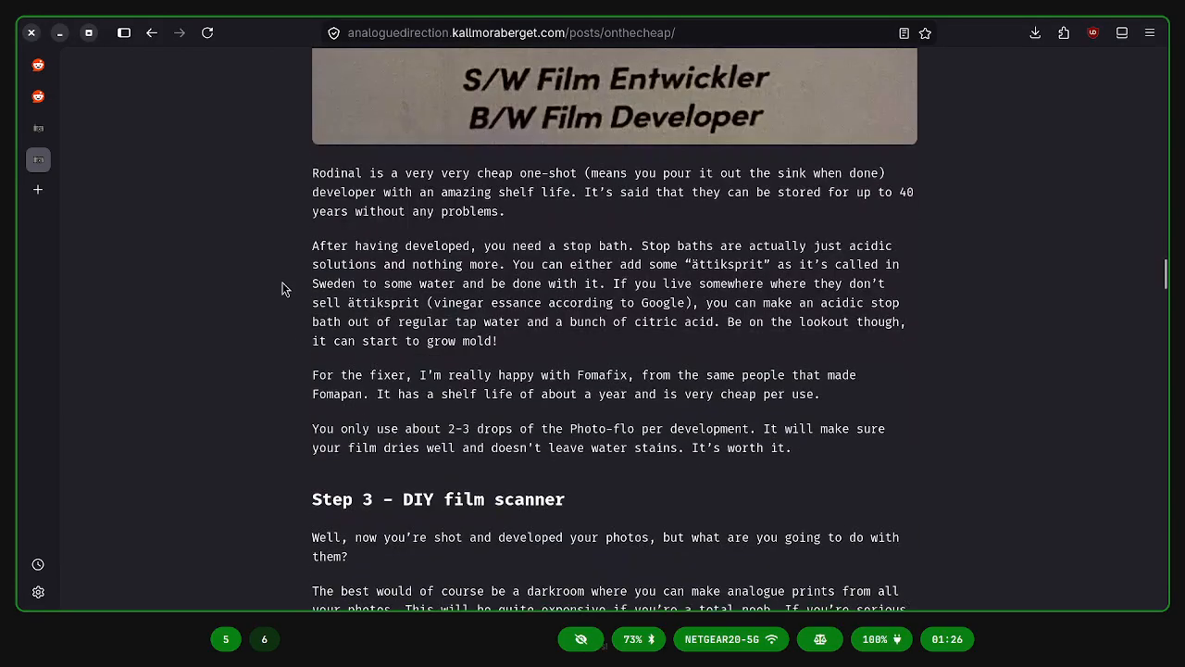
{"action": "scroll", "coordinate": [285, 288], "scroll_direction": "up", "scroll_amount": 2}
{"action": "scroll", "coordinate": [284, 288], "scroll_direction": "up", "scroll_amount": 2}
- Examine the DIY film scanner section and its photo of the camera mounted on an enlarger stand
{"action": "scroll", "coordinate": [266, 291], "scroll_direction": "down", "scroll_amount": 10}
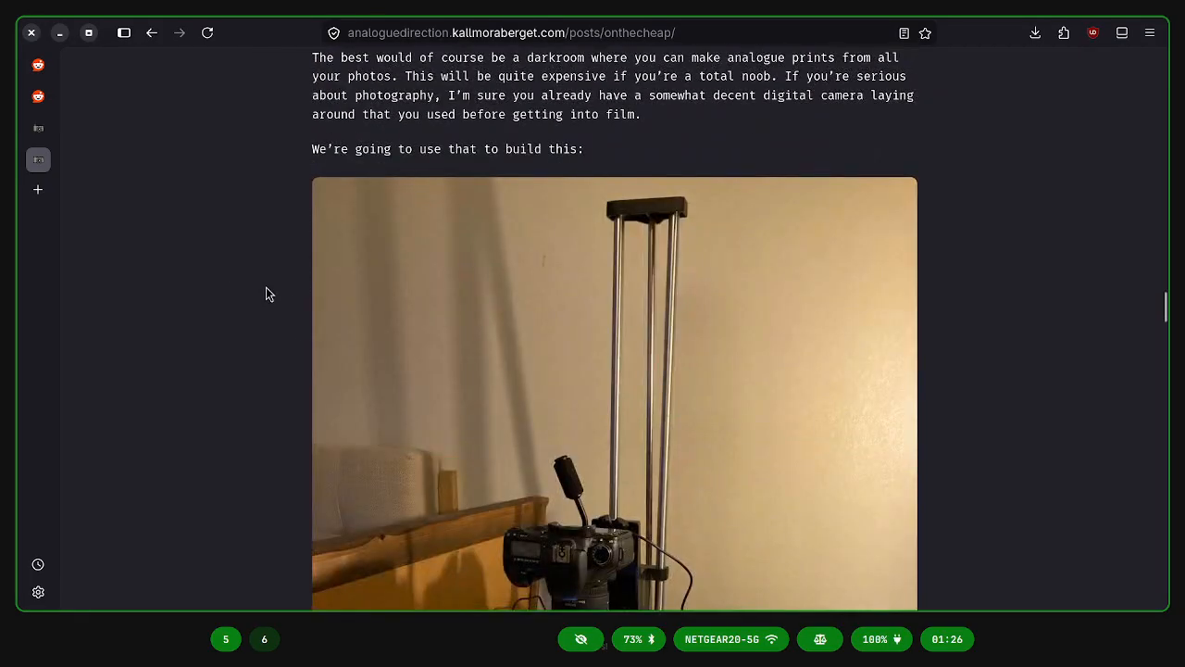
{"action": "scroll", "coordinate": [266, 294], "scroll_direction": "up", "scroll_amount": 3}
{"action": "scroll", "coordinate": [266, 293], "scroll_direction": "up", "scroll_amount": 2}
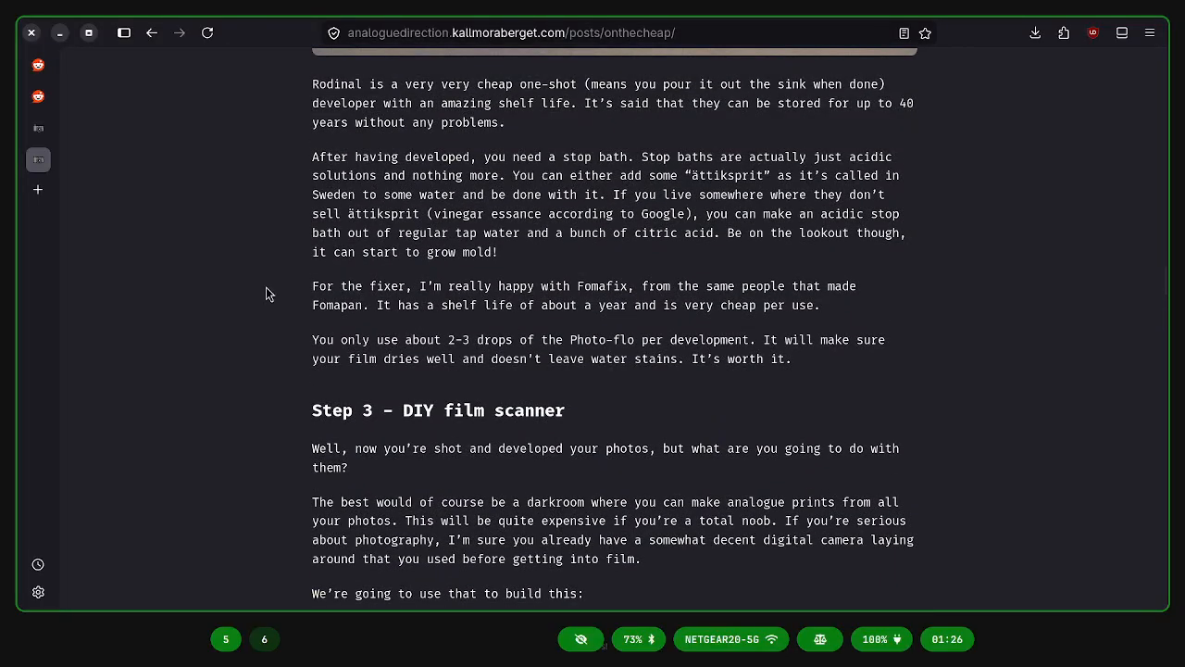
{"action": "scroll", "coordinate": [266, 293], "scroll_direction": "down", "scroll_amount": 3}
{"action": "scroll", "coordinate": [275, 296], "scroll_direction": "down", "scroll_amount": 8}
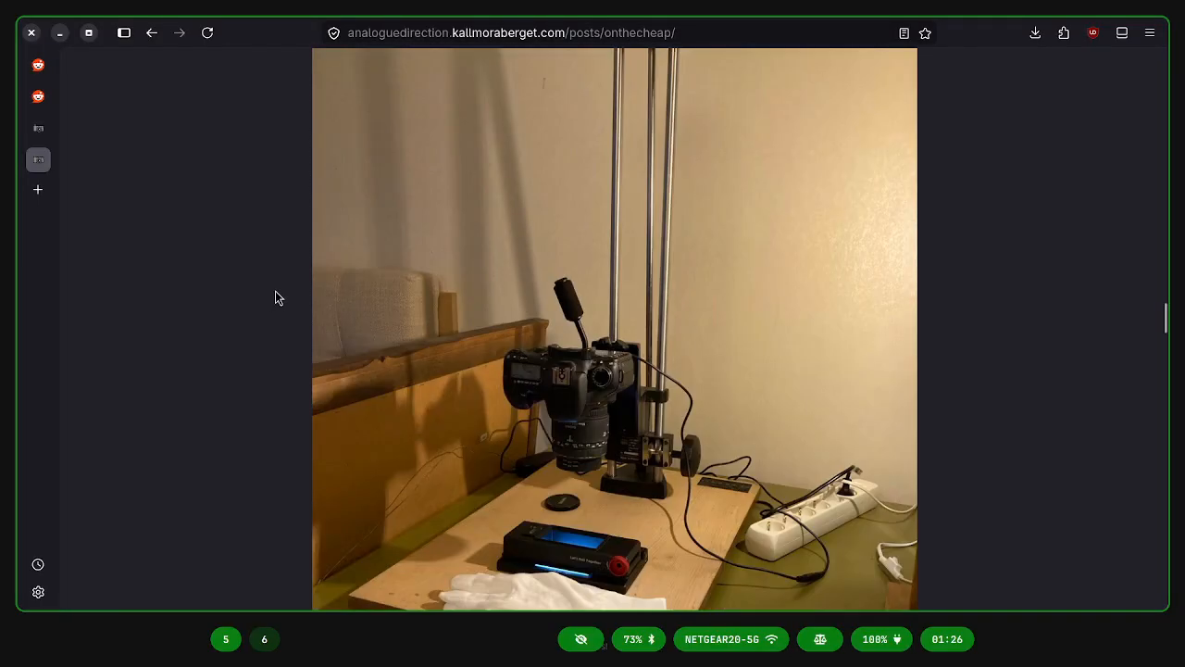
{"action": "scroll", "coordinate": [275, 297], "scroll_direction": "up", "scroll_amount": 3}
{"action": "scroll", "coordinate": [552, 370], "scroll_direction": "down", "scroll_amount": 2}
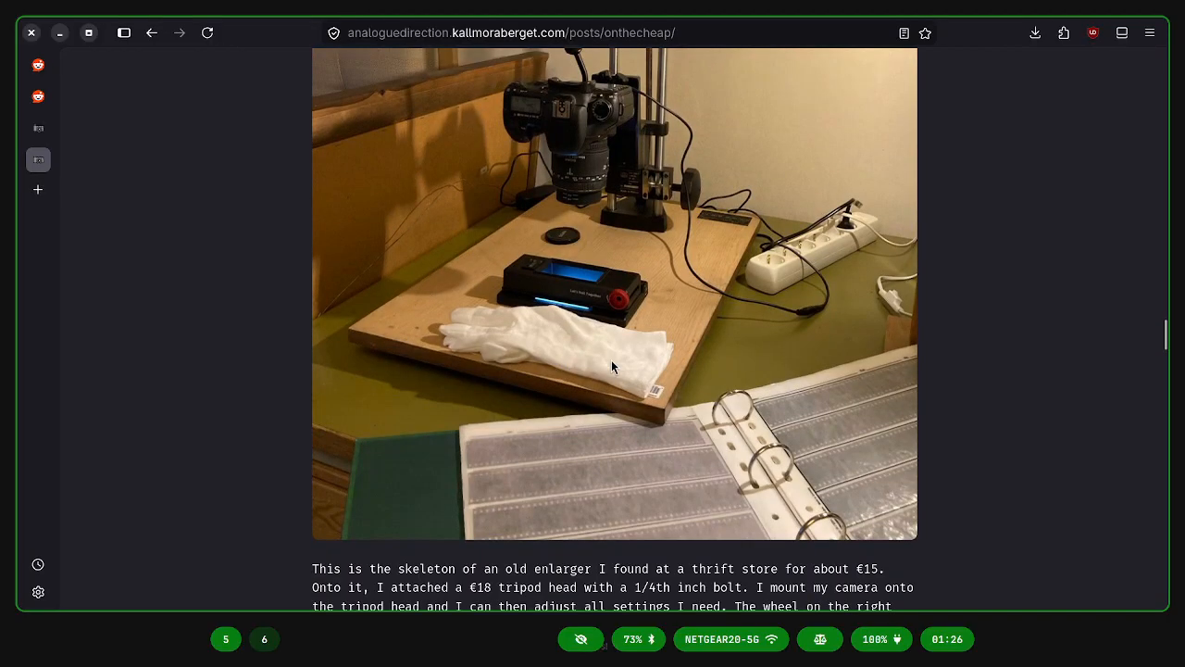
{"action": "scroll", "coordinate": [612, 363], "scroll_direction": "up", "scroll_amount": 2}
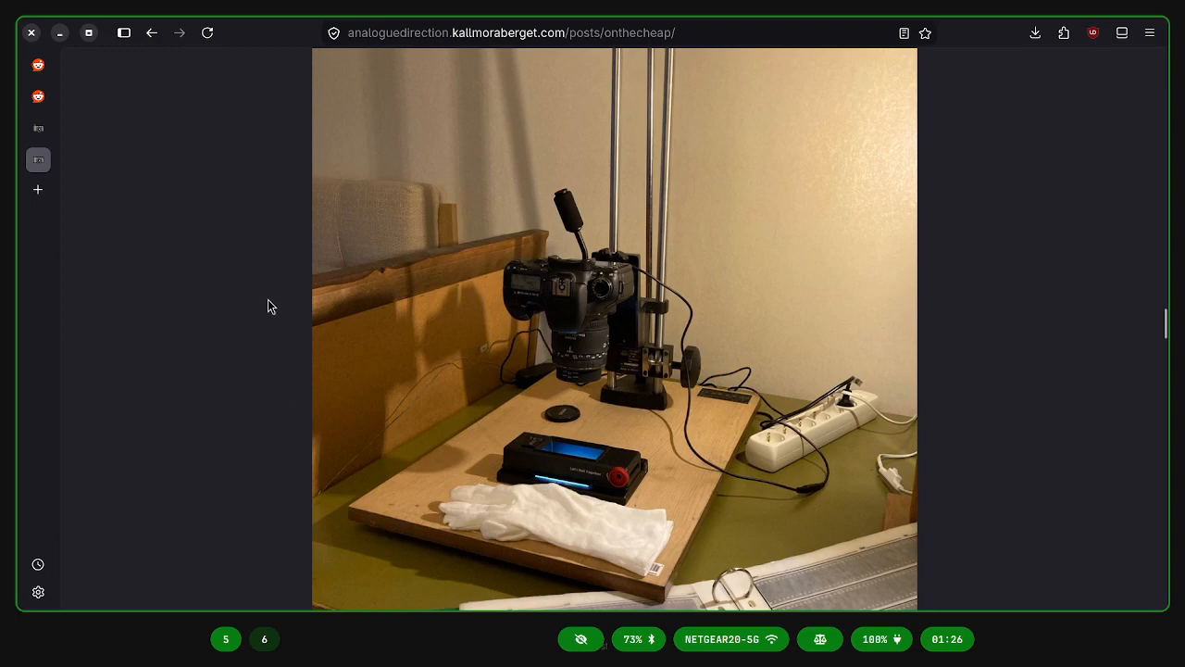
- Review the article's black-and-white sample shots alongside the photo of the DIY scanner used to scan them
{"action": "scroll", "coordinate": [268, 299], "scroll_direction": "down", "scroll_amount": 15}
{"action": "scroll", "coordinate": [269, 294], "scroll_direction": "down", "scroll_amount": 7}
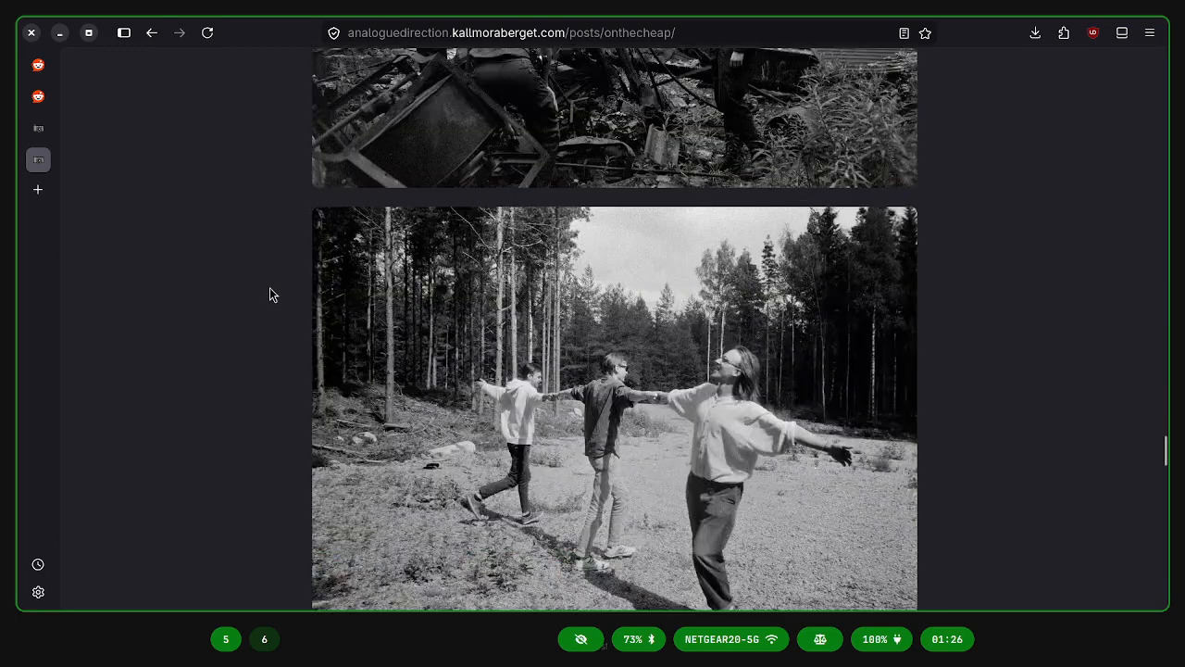
{"action": "scroll", "coordinate": [515, 328], "scroll_direction": "up", "scroll_amount": 7}
{"action": "scroll", "coordinate": [500, 420], "scroll_direction": "up", "scroll_amount": 10}
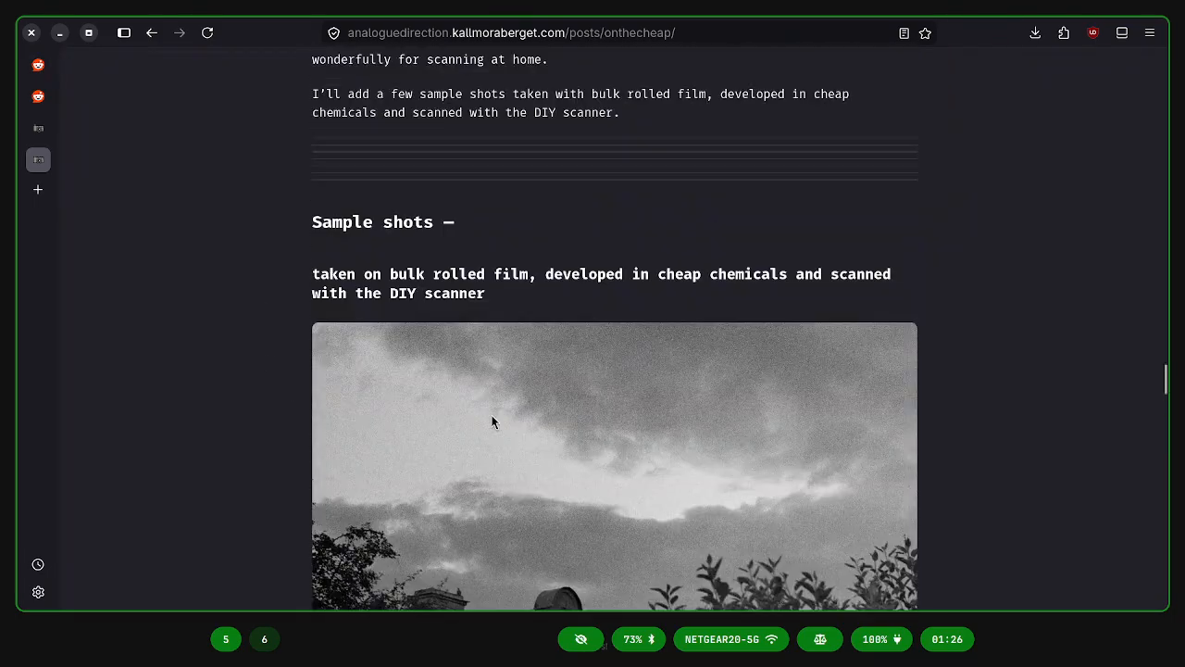
{"action": "scroll", "coordinate": [446, 421], "scroll_direction": "up", "scroll_amount": 10}
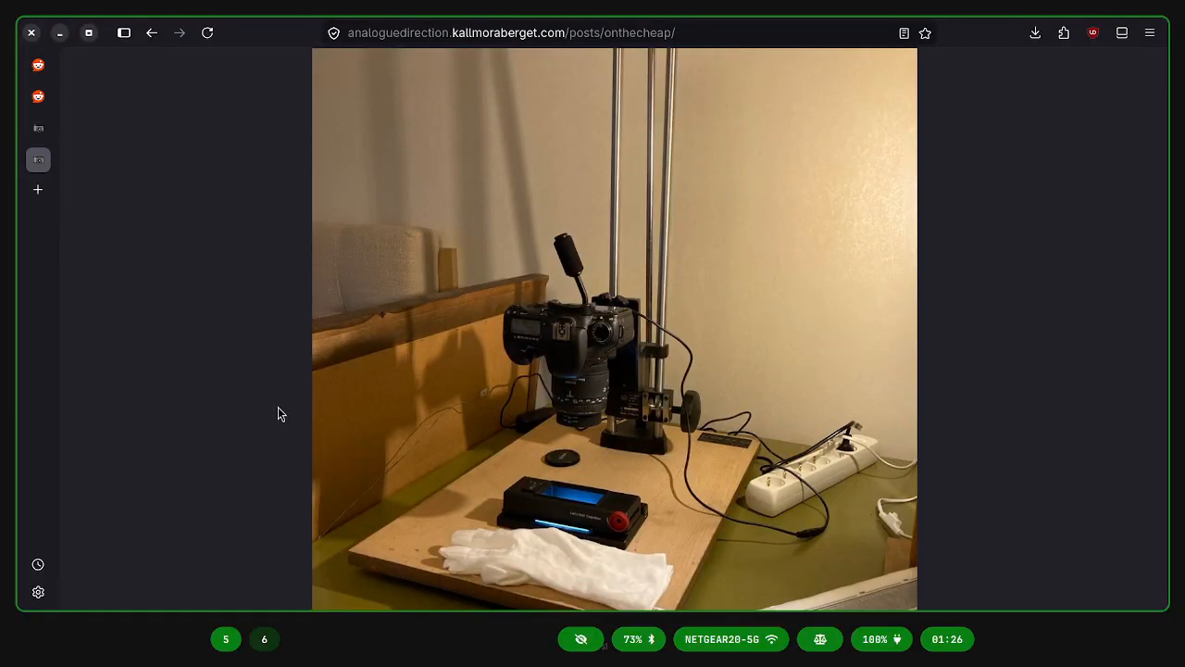
{"action": "scroll", "coordinate": [594, 399], "scroll_direction": "down", "scroll_amount": 10}
{"action": "scroll", "coordinate": [574, 403], "scroll_direction": "down", "scroll_amount": 5}
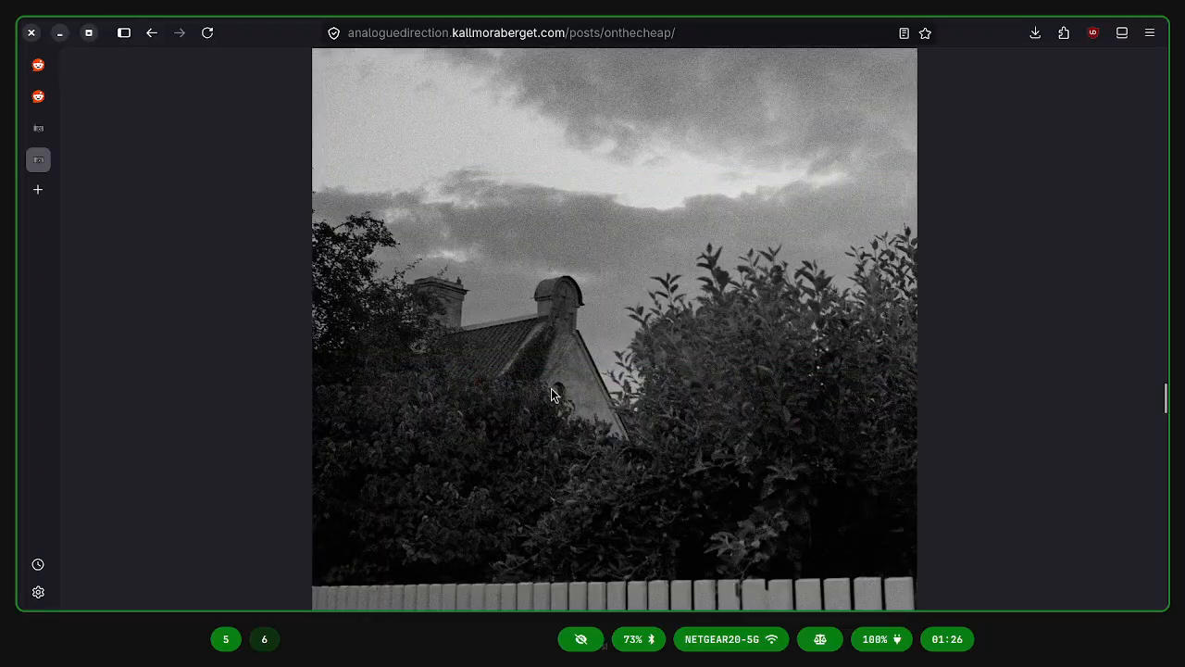
{"action": "scroll", "coordinate": [552, 389], "scroll_direction": "down", "scroll_amount": 10}
{"action": "scroll", "coordinate": [551, 393], "scroll_direction": "up", "scroll_amount": 1}
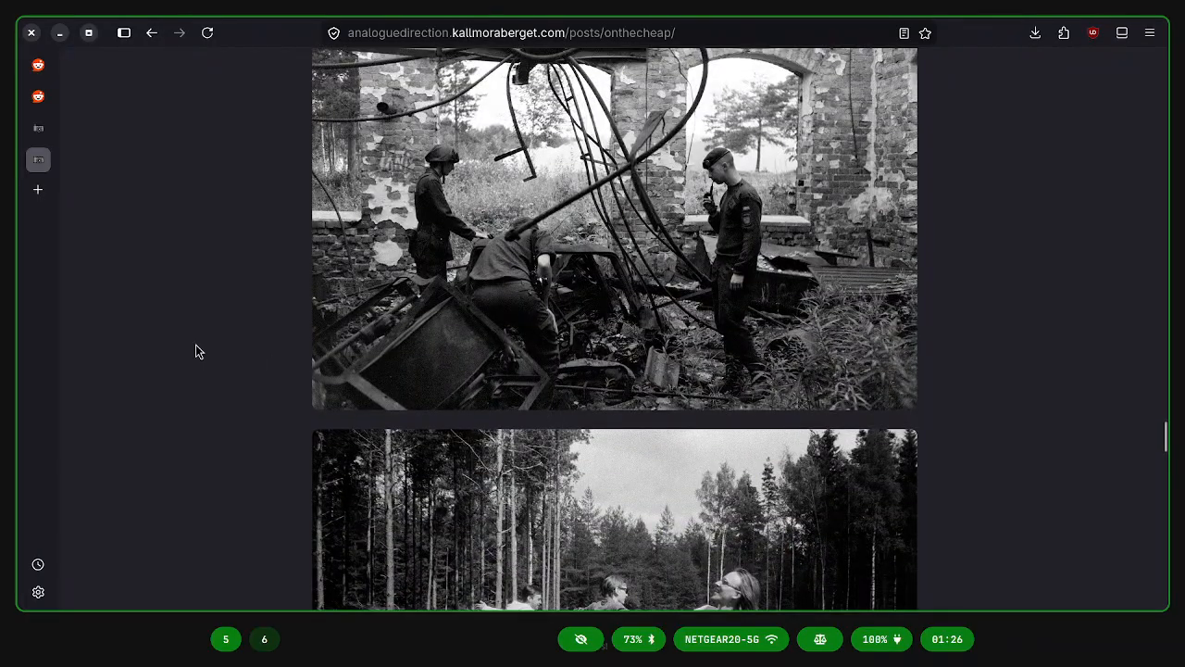
{"action": "scroll", "coordinate": [196, 351], "scroll_direction": "up", "scroll_amount": 20}
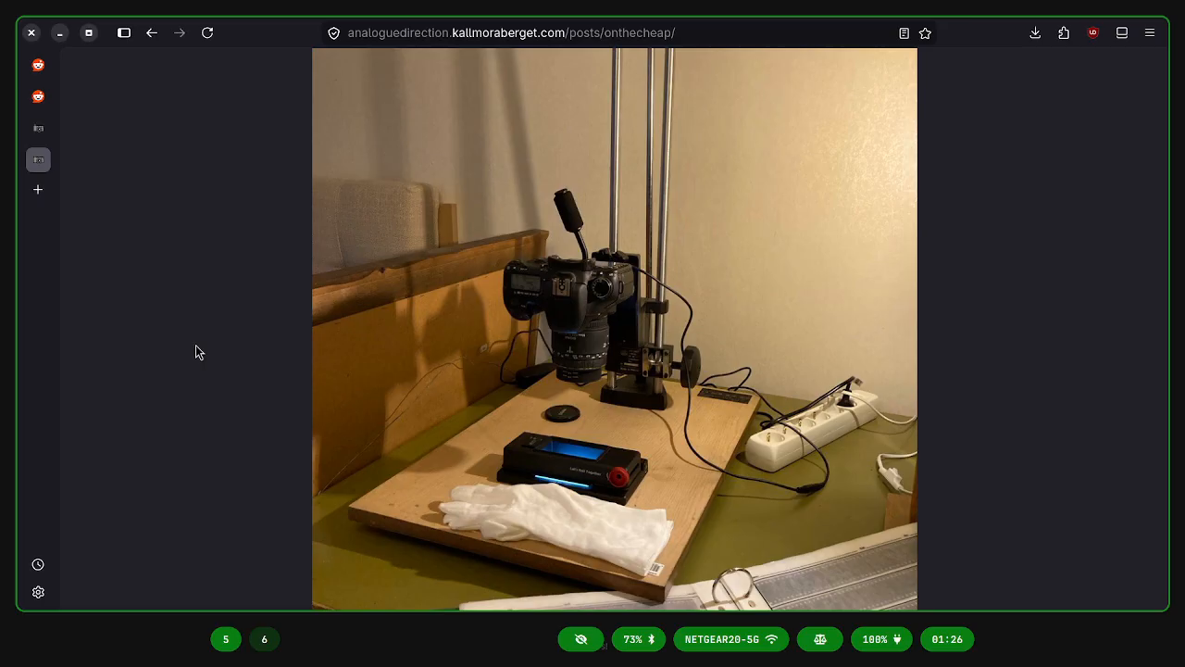
- Switch to GIMP and compare the sunbather photo without and with its Levels effect, leaving the effect enabled
{"action": "key", "text": "super+6"}
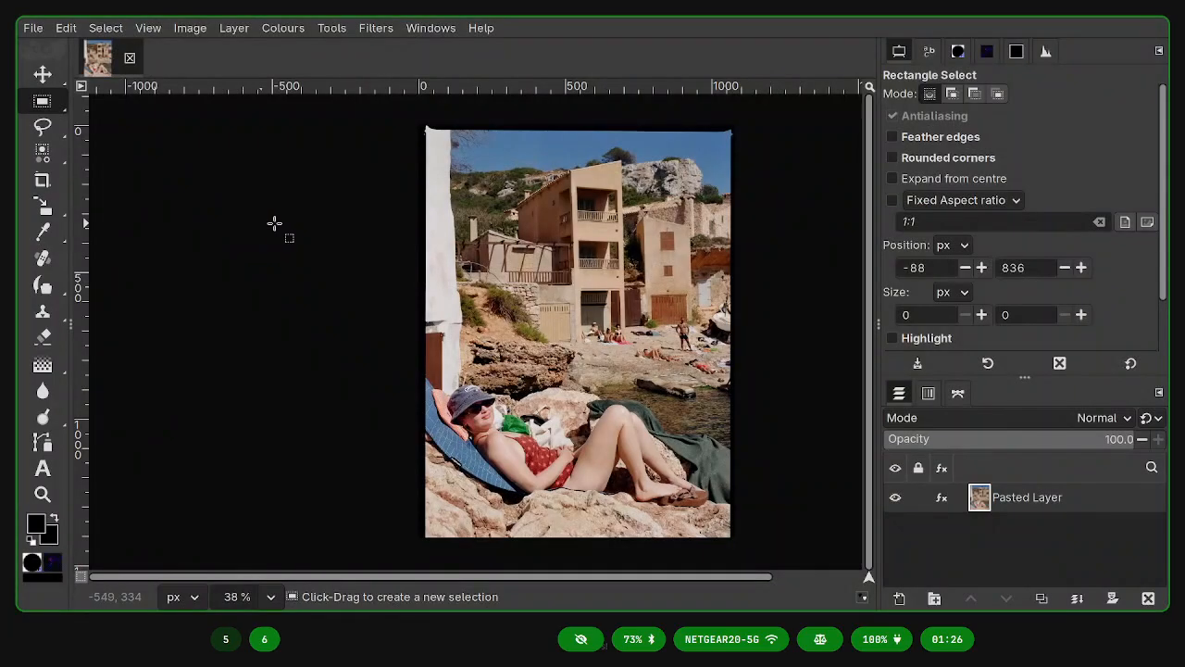
{"action": "left_click", "coordinate": [941, 497]}
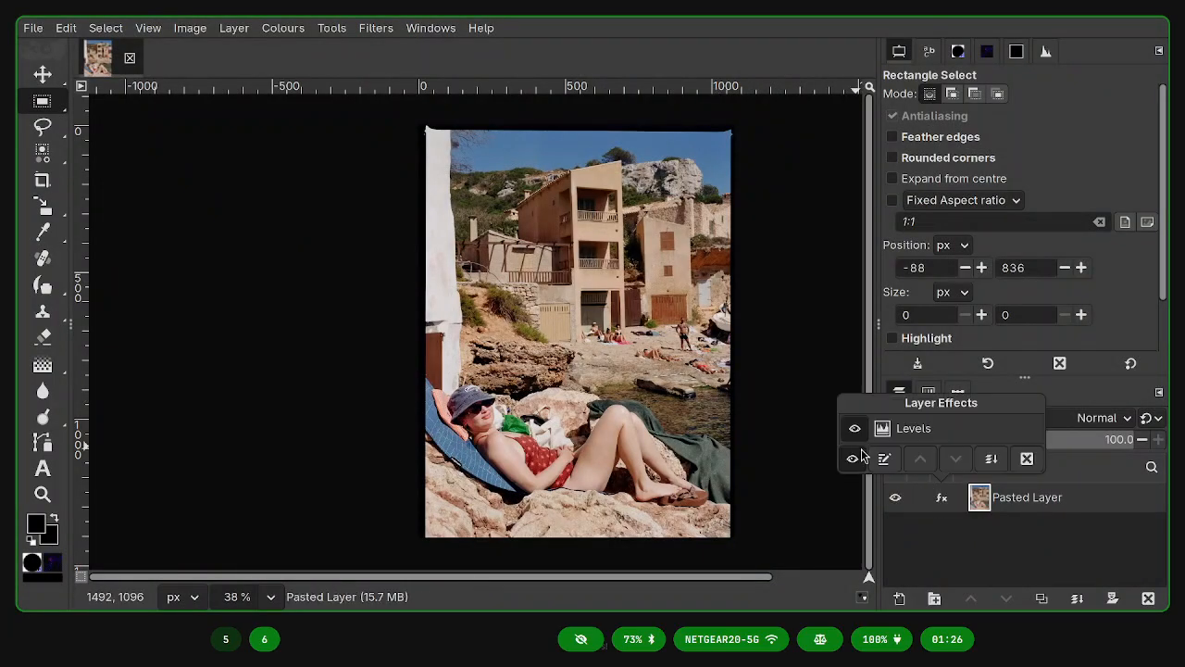
{"action": "left_click", "coordinate": [855, 428]}
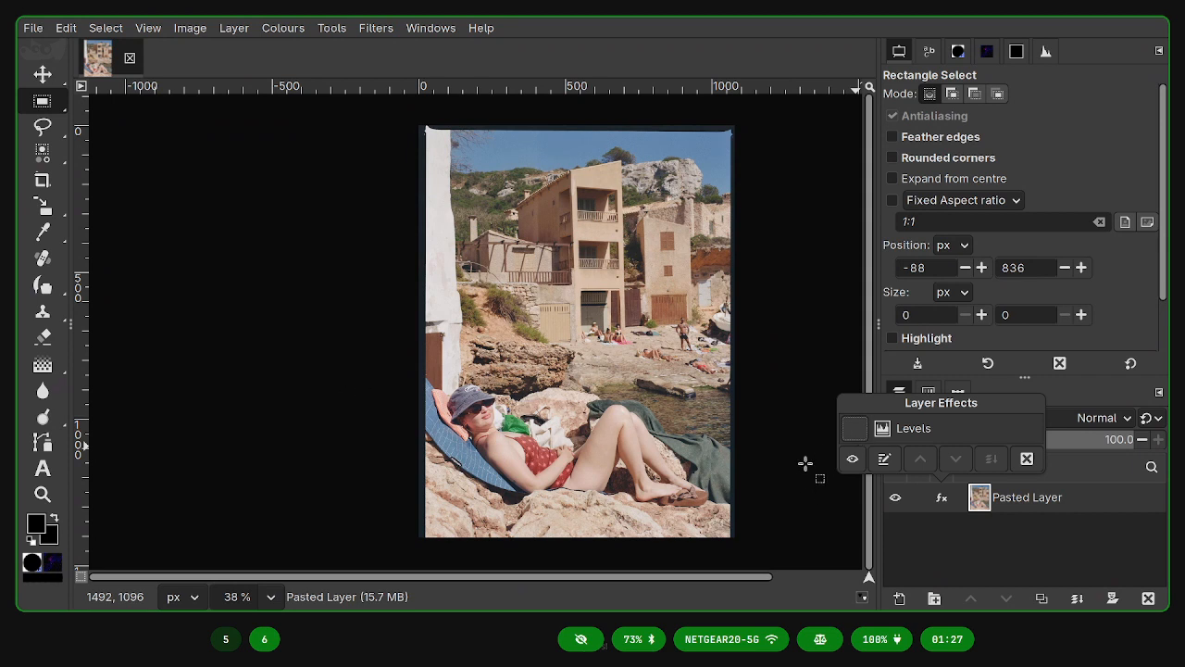
{"action": "left_click", "coordinate": [854, 428]}
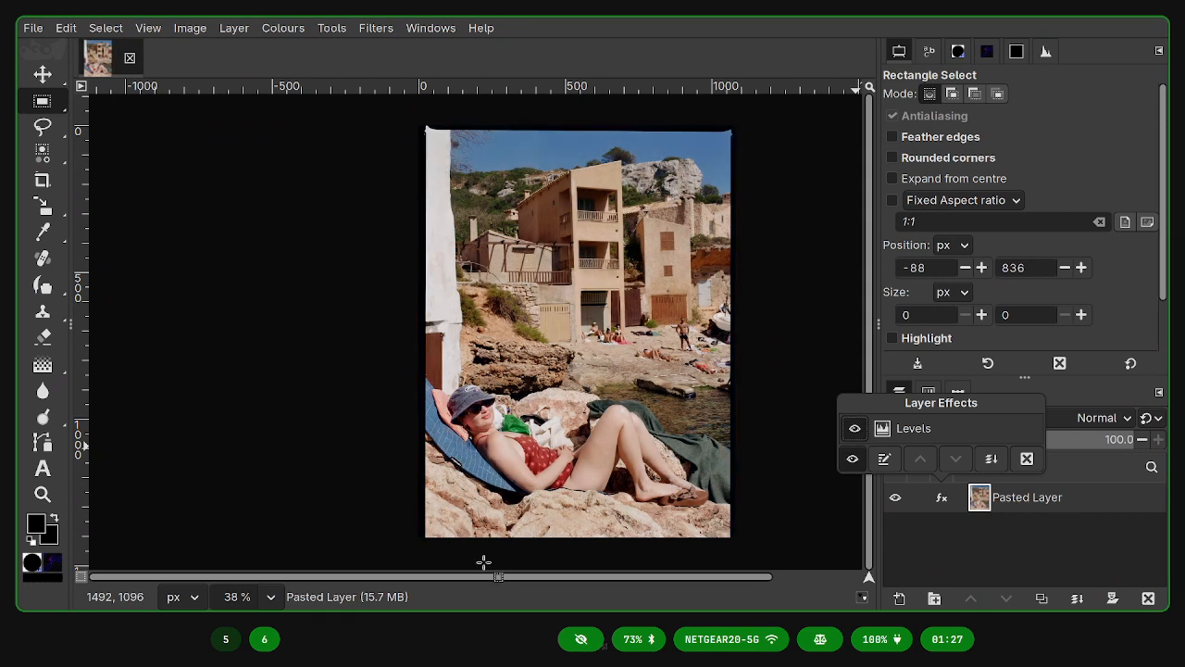